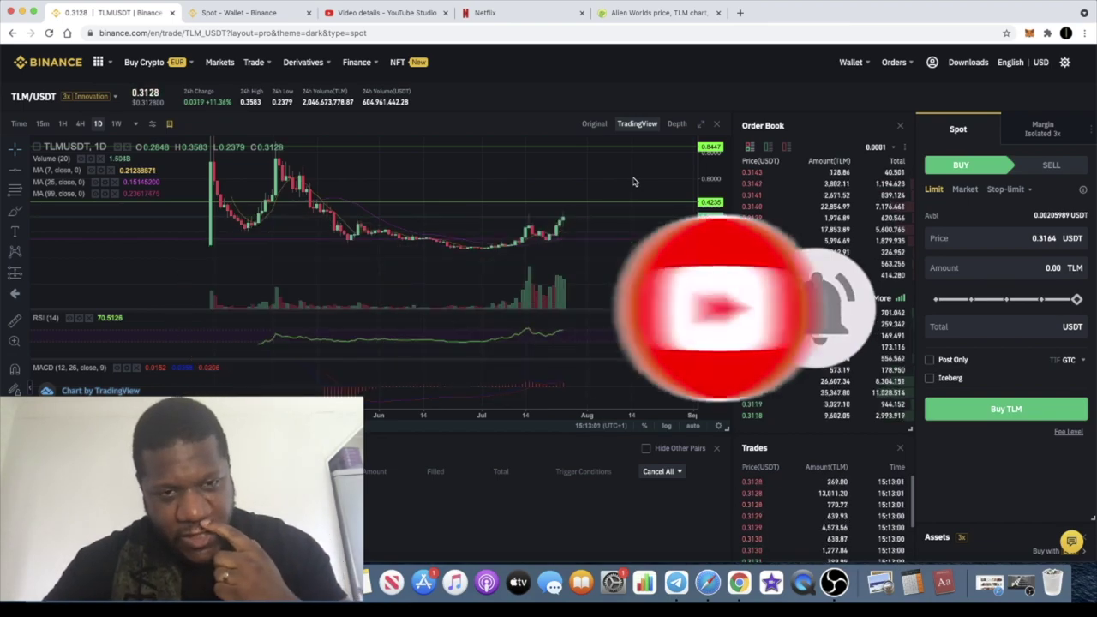
Zoom the TLM/USDT chart in and out on the daily timeframe
{"action": "scroll", "coordinate": [633, 178], "scroll_direction": "up", "scroll_amount": 4}
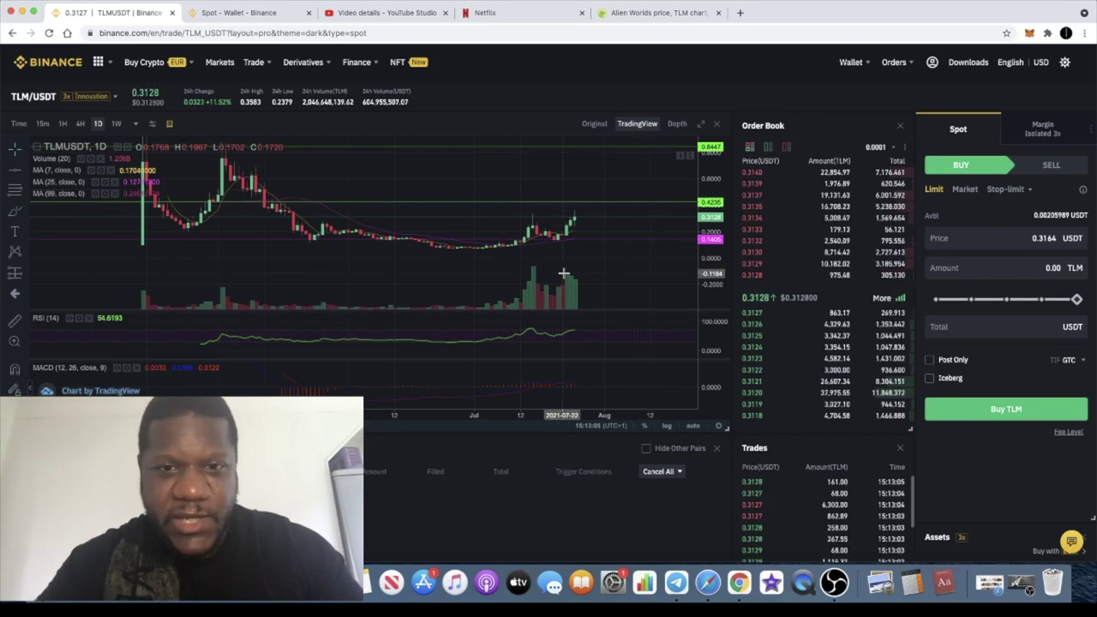
{"action": "scroll", "coordinate": [569, 262], "scroll_direction": "down", "scroll_amount": 2}
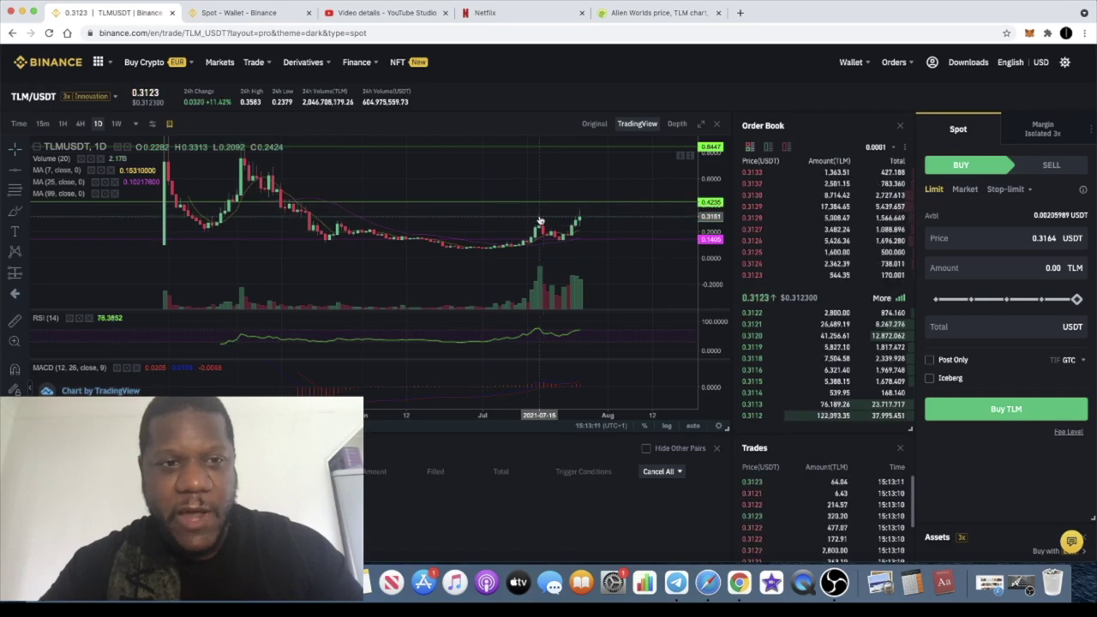
{"action": "left_click", "coordinate": [98, 123]}
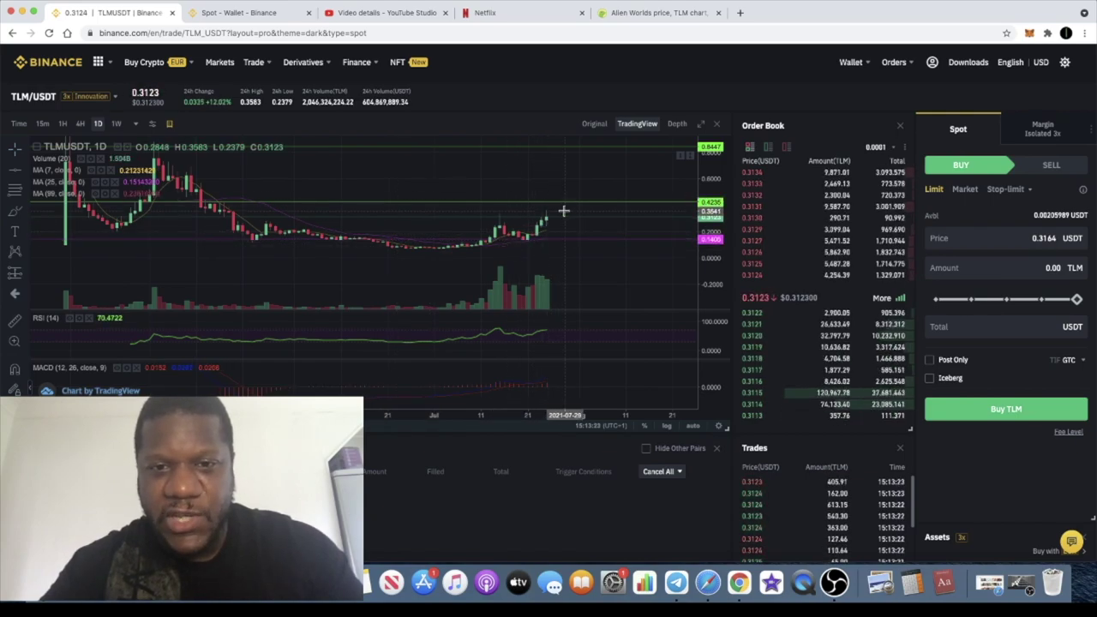
{"action": "scroll", "coordinate": [561, 213], "scroll_direction": "up", "scroll_amount": 5}
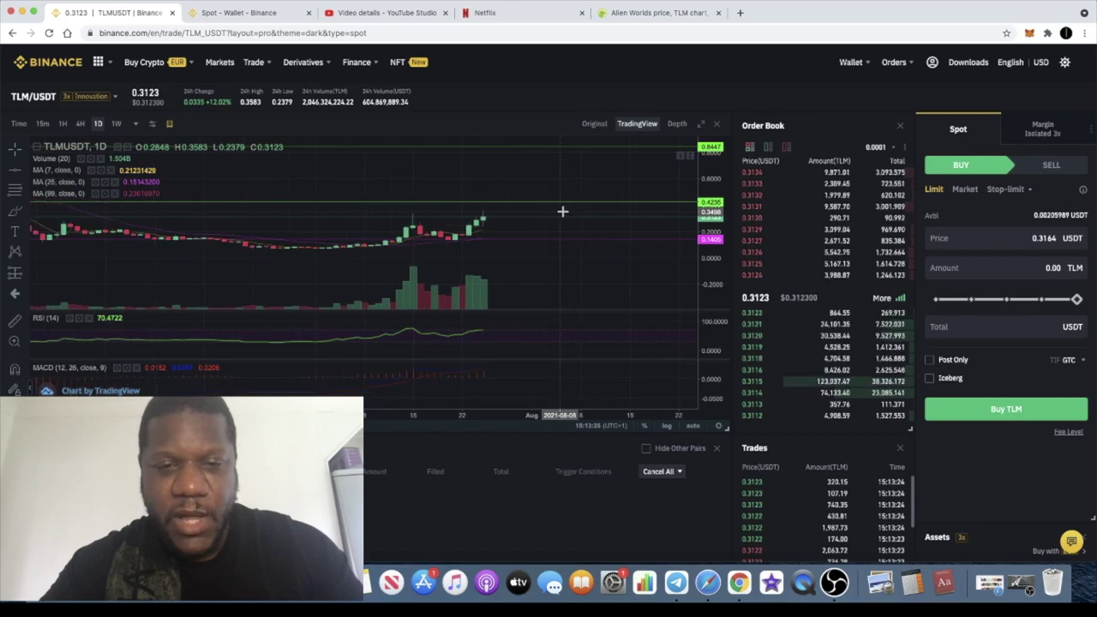
{"action": "scroll", "coordinate": [459, 241], "scroll_direction": "down", "scroll_amount": 2}
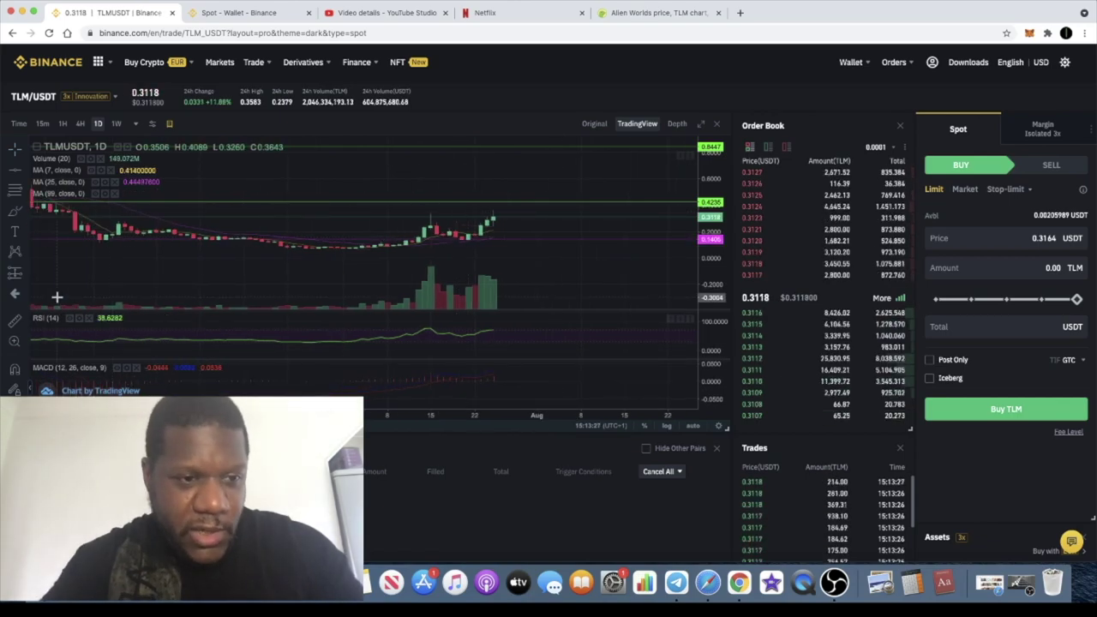
Measure the price rise over the last few daily candles, then zoom around the chart
{"action": "left_click", "coordinate": [554, 240], "text": "shift"}
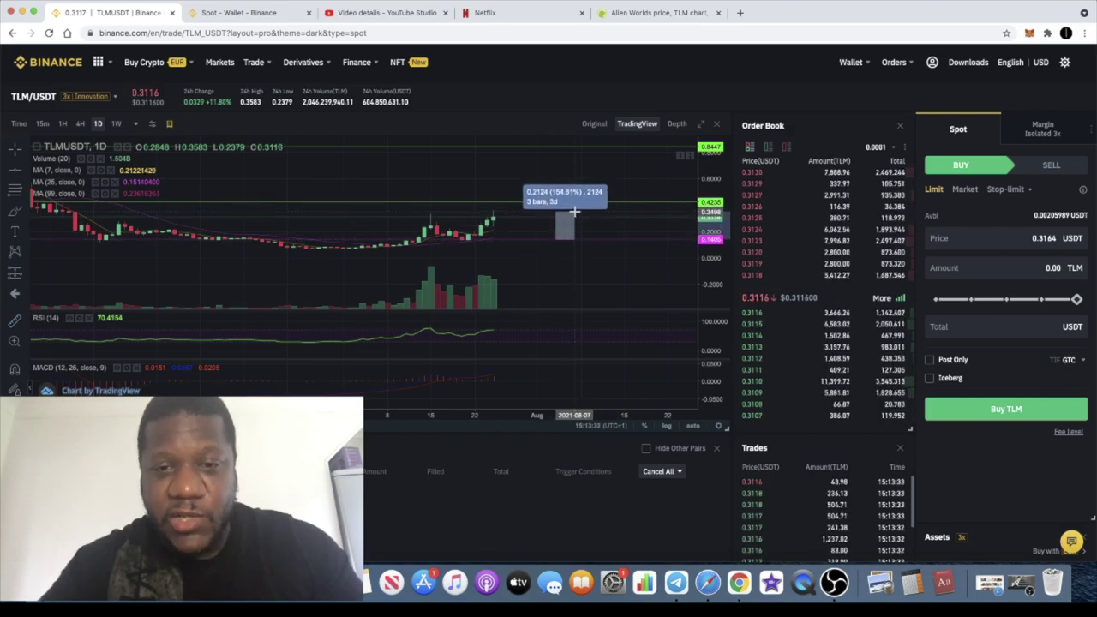
{"action": "left_click", "coordinate": [591, 221]}
{"action": "scroll", "coordinate": [590, 220], "scroll_direction": "down", "scroll_amount": 5}
{"action": "scroll", "coordinate": [590, 220], "scroll_direction": "up", "scroll_amount": 3}
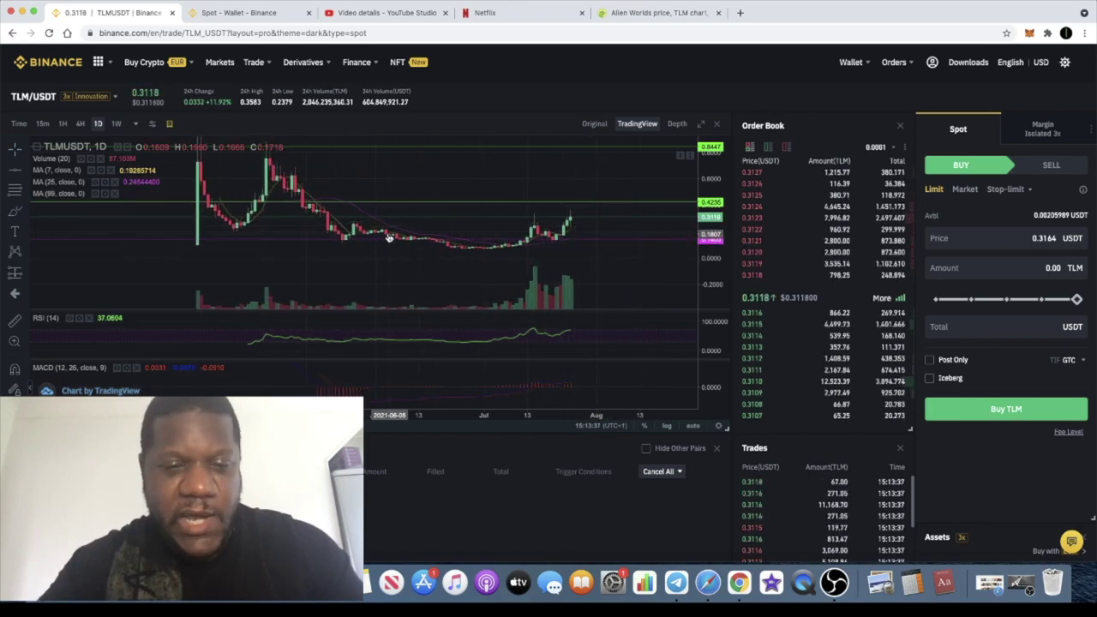
{"action": "scroll", "coordinate": [327, 221], "scroll_direction": "up", "scroll_amount": 3}
{"action": "scroll", "coordinate": [327, 221], "scroll_direction": "down", "scroll_amount": 5}
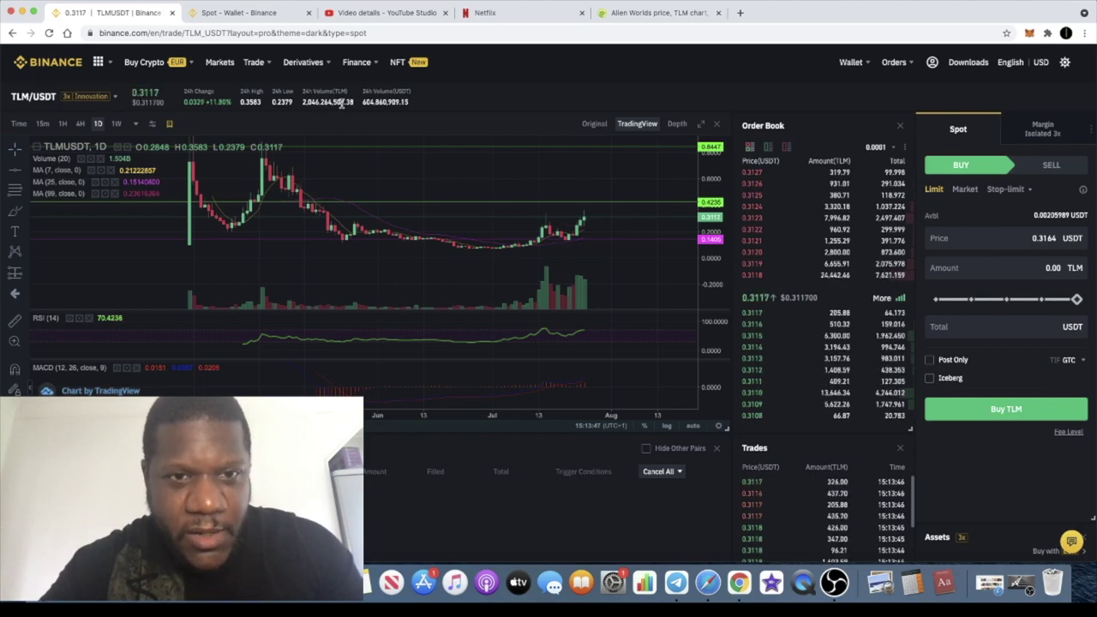
Switch to the CoinGecko Alien Worlds (TLM) page and scroll through its price and market stats
{"action": "left_click", "coordinate": [668, 14]}
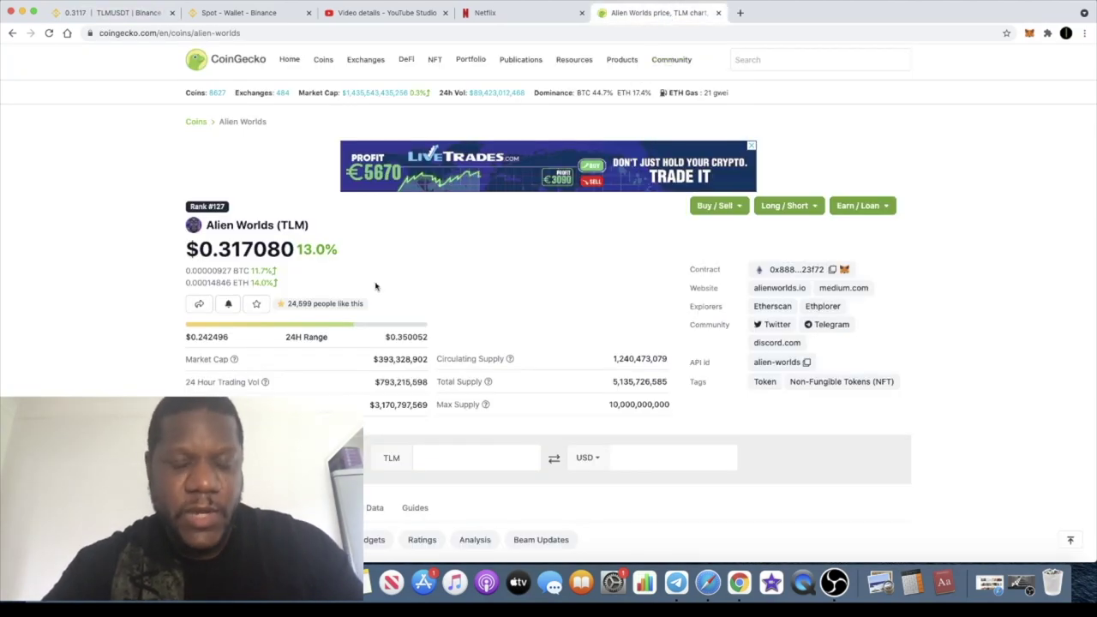
{"action": "scroll", "coordinate": [375, 287], "scroll_direction": "down", "scroll_amount": 2}
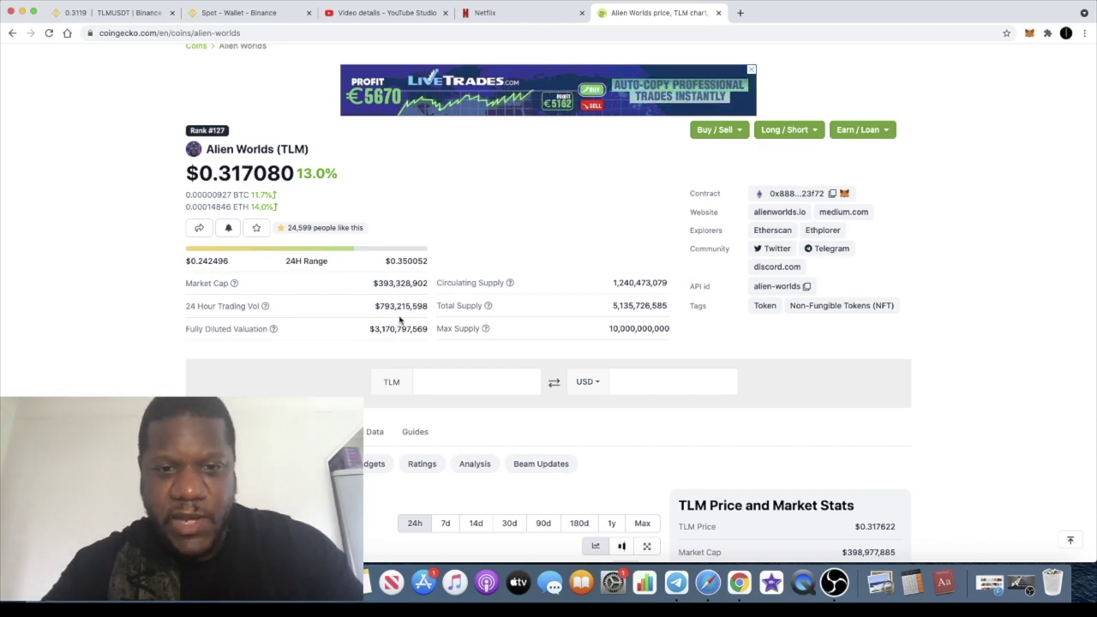
{"action": "scroll", "coordinate": [408, 311], "scroll_direction": "up", "scroll_amount": 5}
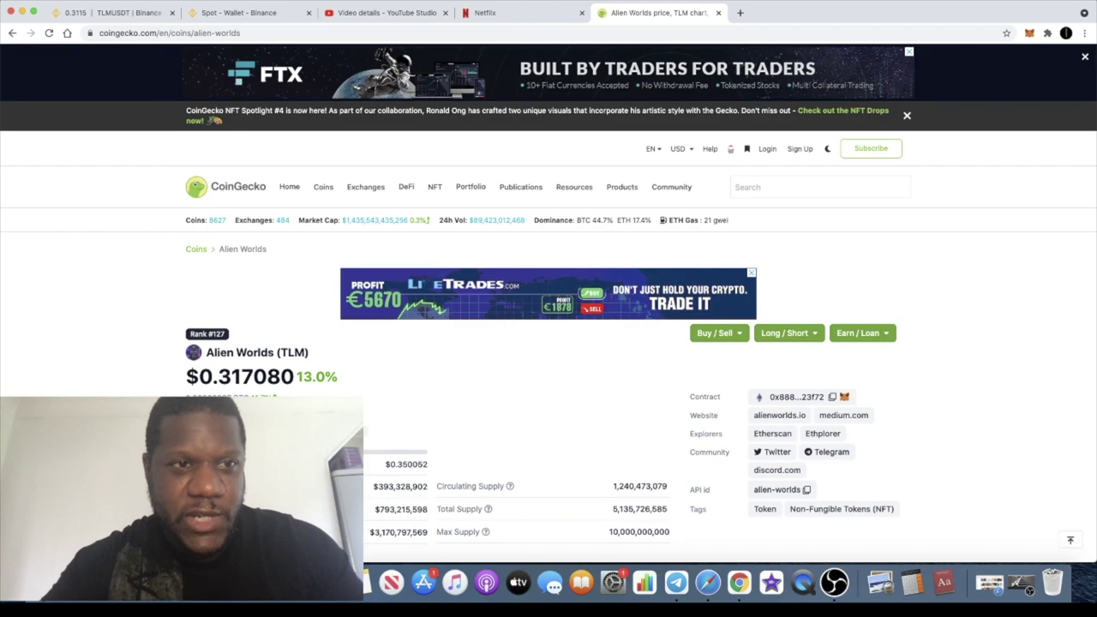
Return to the TLMUSDT Binance tab and zoom the daily chart in and out
{"action": "left_click", "coordinate": [111, 13]}
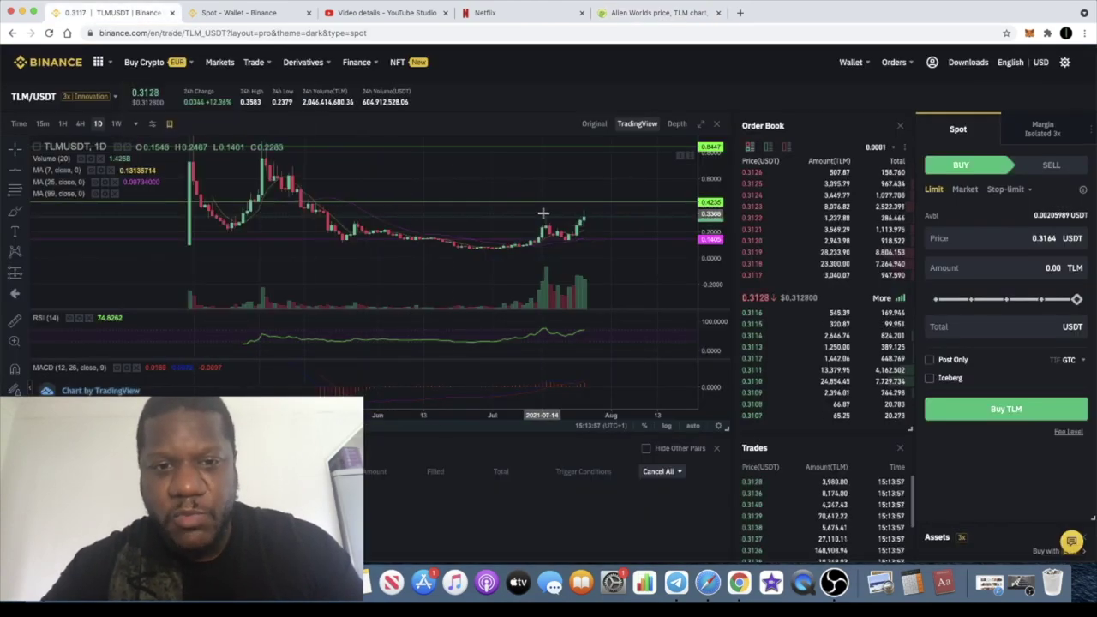
{"action": "scroll", "coordinate": [543, 214], "scroll_direction": "up", "scroll_amount": 3}
{"action": "scroll", "coordinate": [548, 217], "scroll_direction": "up", "scroll_amount": 3}
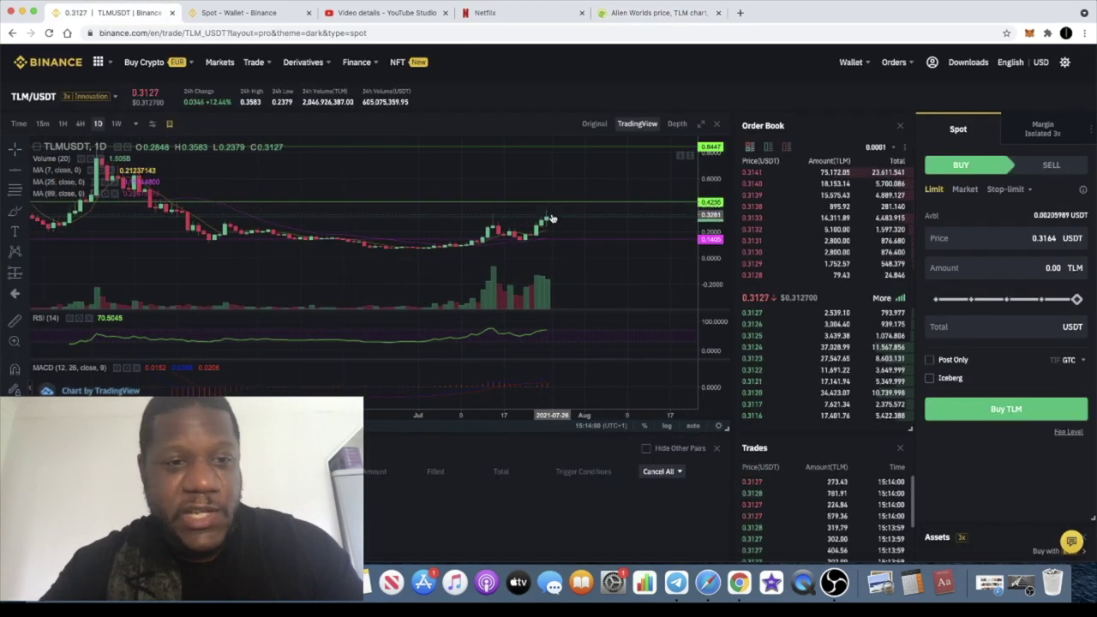
{"action": "scroll", "coordinate": [557, 212], "scroll_direction": "down", "scroll_amount": 5}
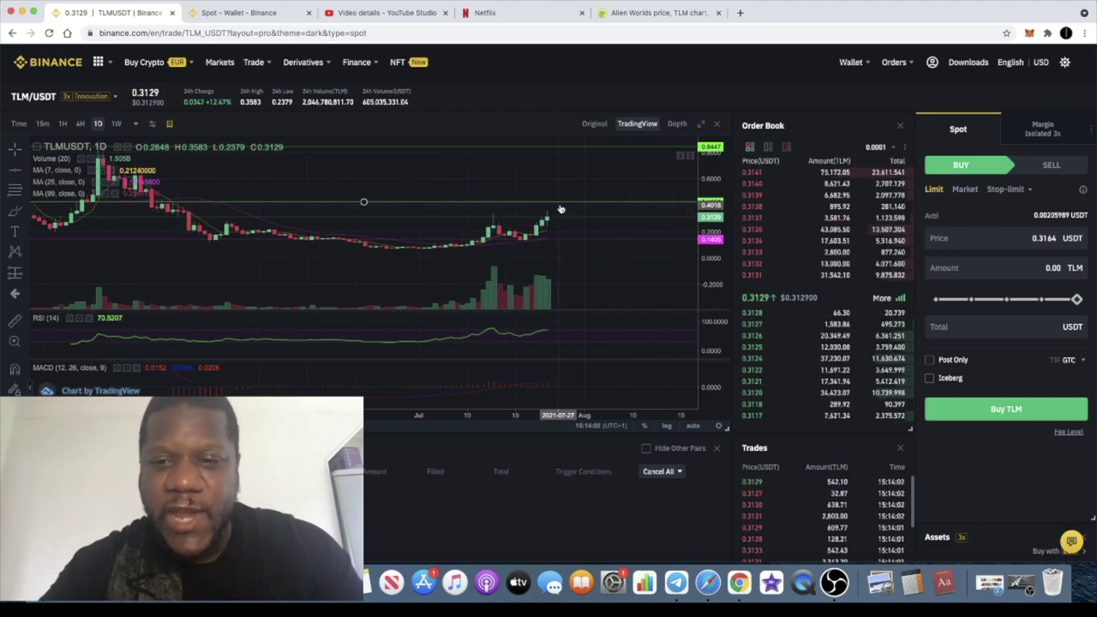
{"action": "scroll", "coordinate": [565, 209], "scroll_direction": "down", "scroll_amount": 1}
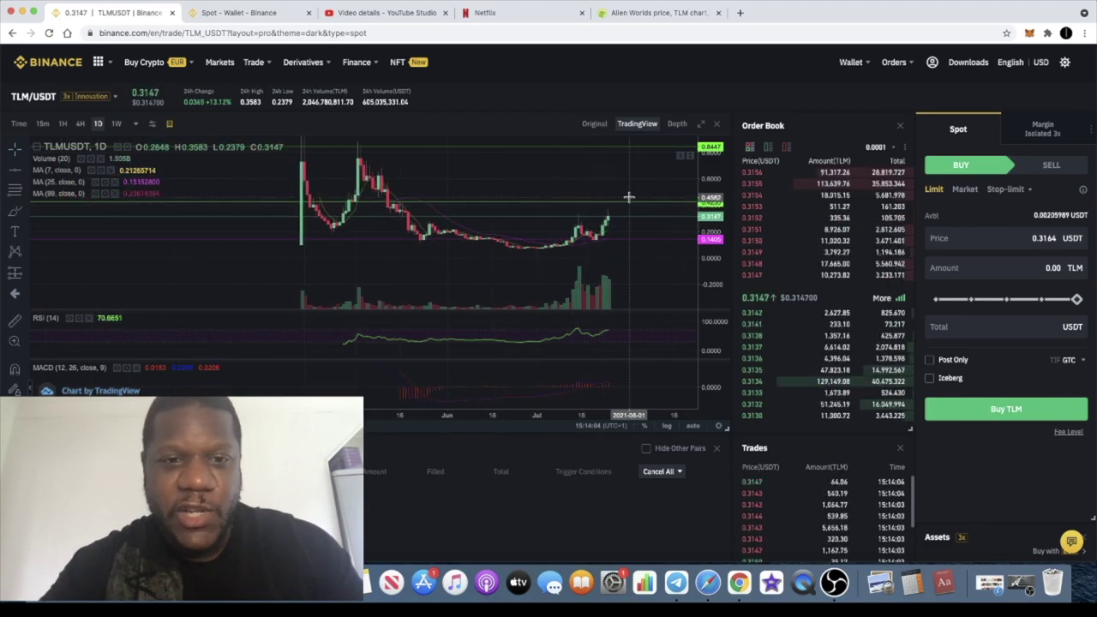
{"action": "scroll", "coordinate": [629, 197], "scroll_direction": "down", "scroll_amount": 2}
{"action": "scroll", "coordinate": [605, 224], "scroll_direction": "up", "scroll_amount": 2}
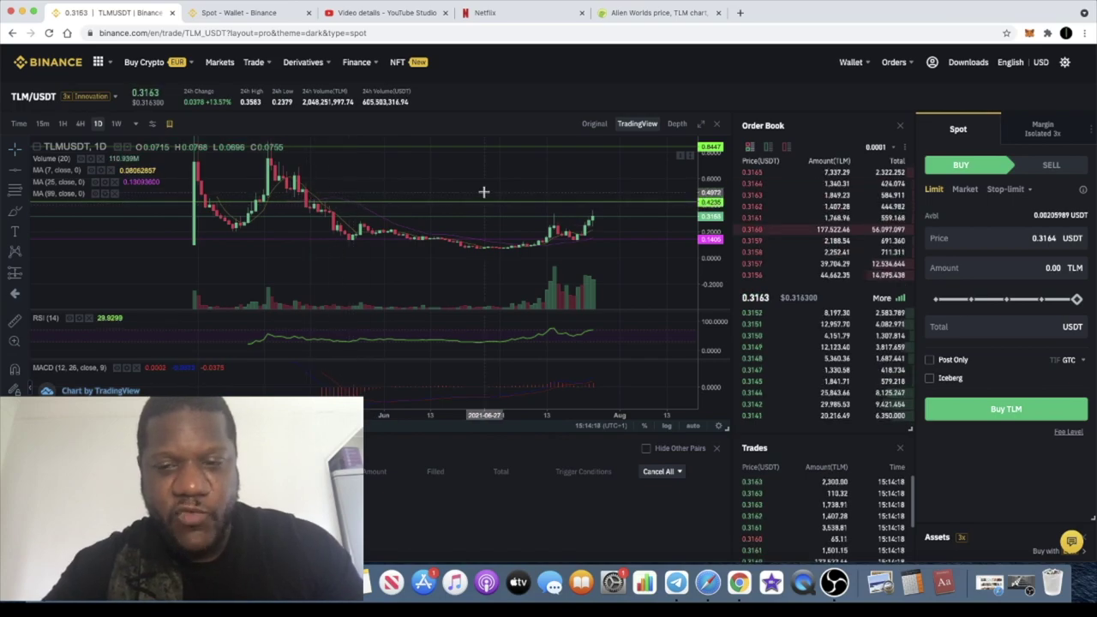
Zoom in on the recent daily climb and bring up the pitchfork, Gann and Fib tool list
{"action": "scroll", "coordinate": [484, 190], "scroll_direction": "up", "scroll_amount": 3}
{"action": "scroll", "coordinate": [484, 192], "scroll_direction": "up", "scroll_amount": 3}
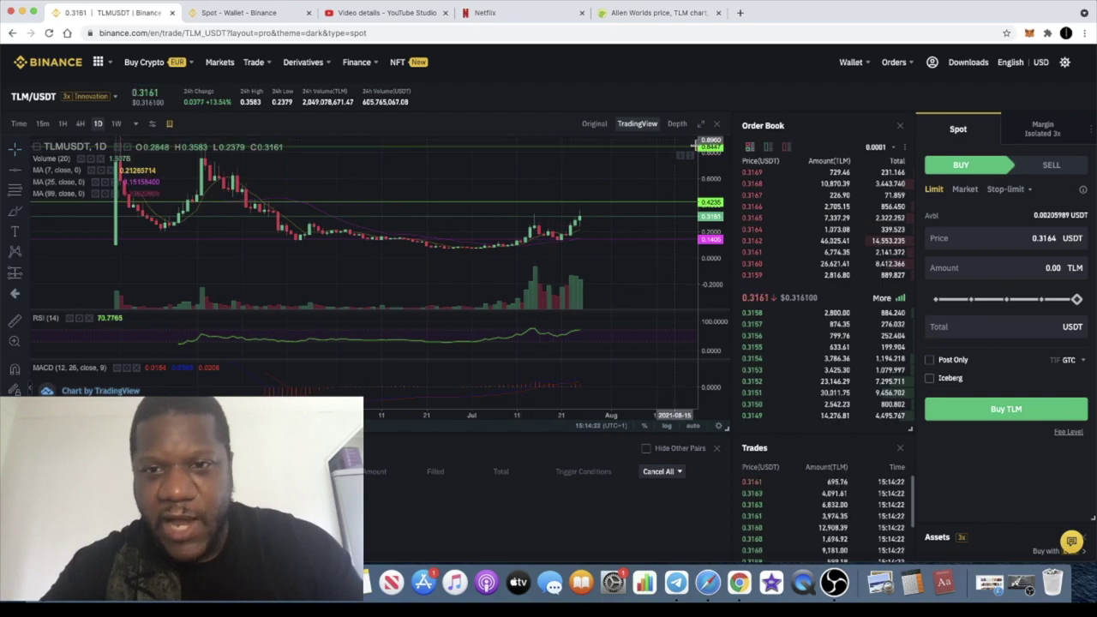
{"action": "scroll", "coordinate": [523, 215], "scroll_direction": "down", "scroll_amount": 3}
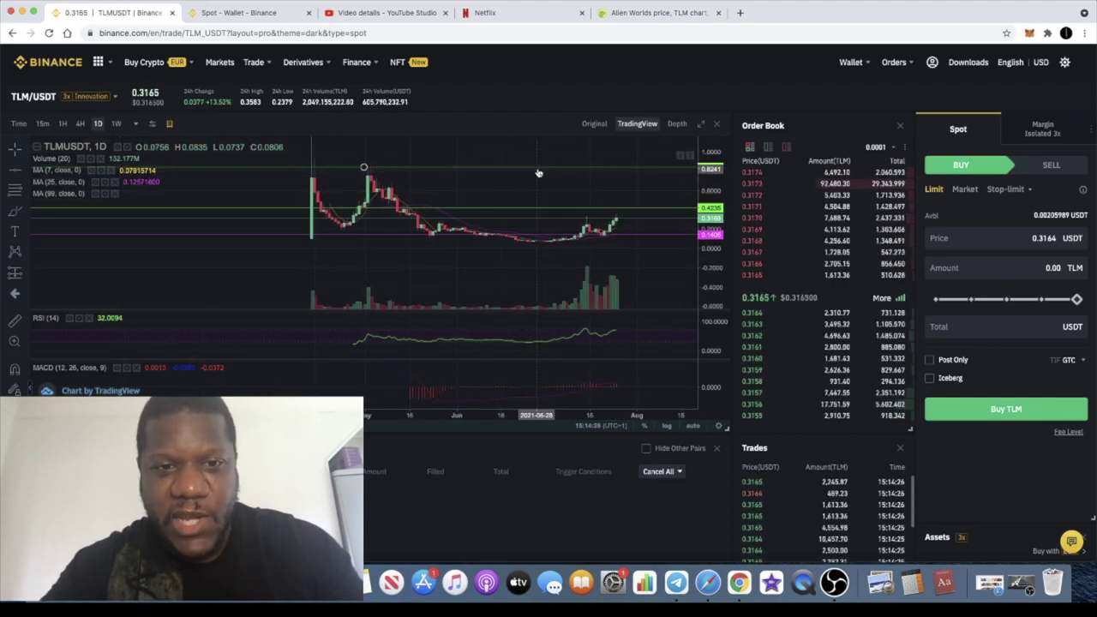
{"action": "scroll", "coordinate": [538, 172], "scroll_direction": "up", "scroll_amount": 1}
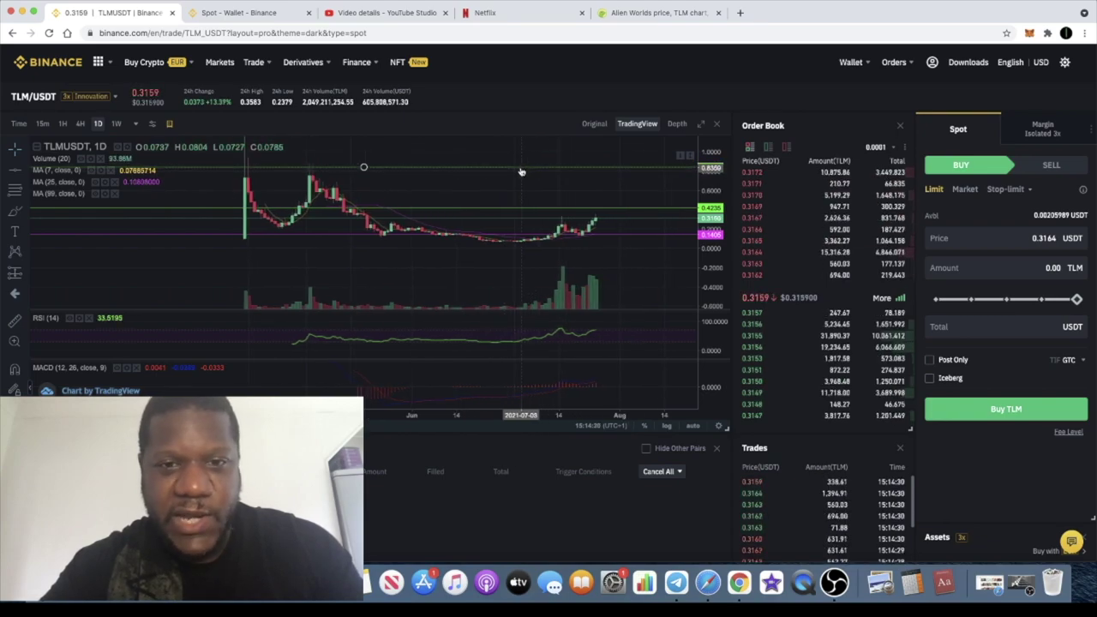
{"action": "scroll", "coordinate": [520, 173], "scroll_direction": "up", "scroll_amount": 3}
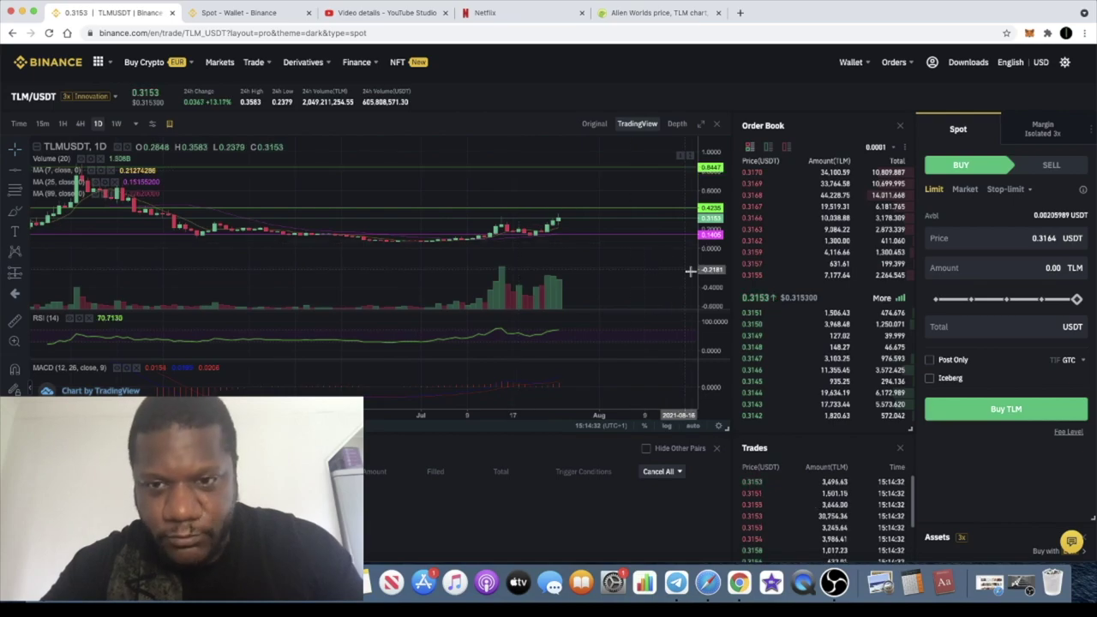
{"action": "scroll", "coordinate": [603, 258], "scroll_direction": "up", "scroll_amount": 3}
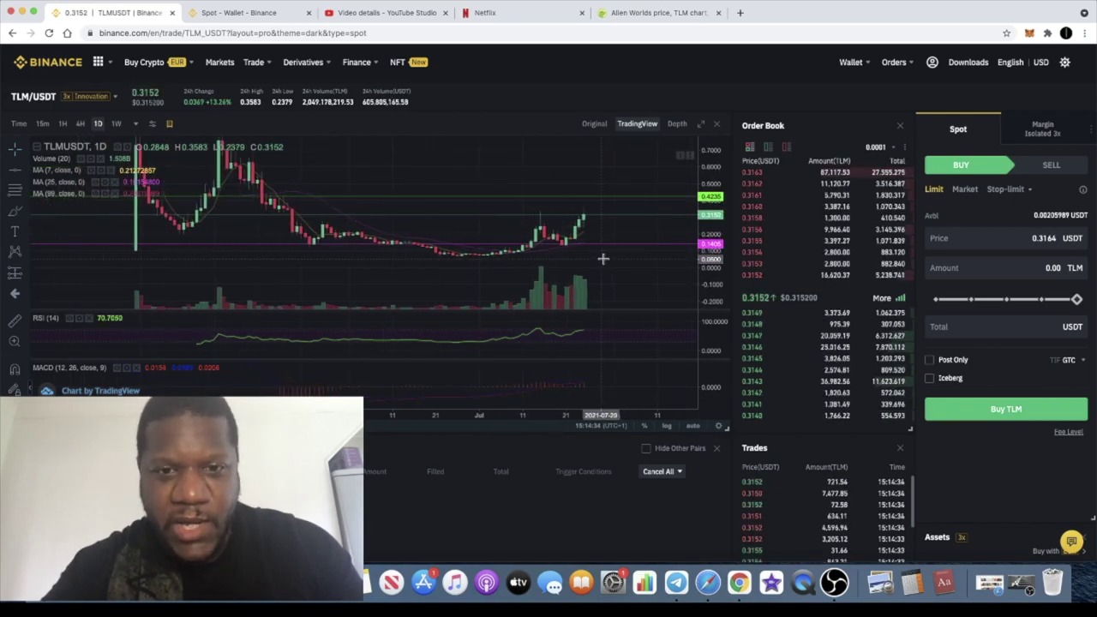
{"action": "scroll", "coordinate": [605, 228], "scroll_direction": "up", "scroll_amount": 2}
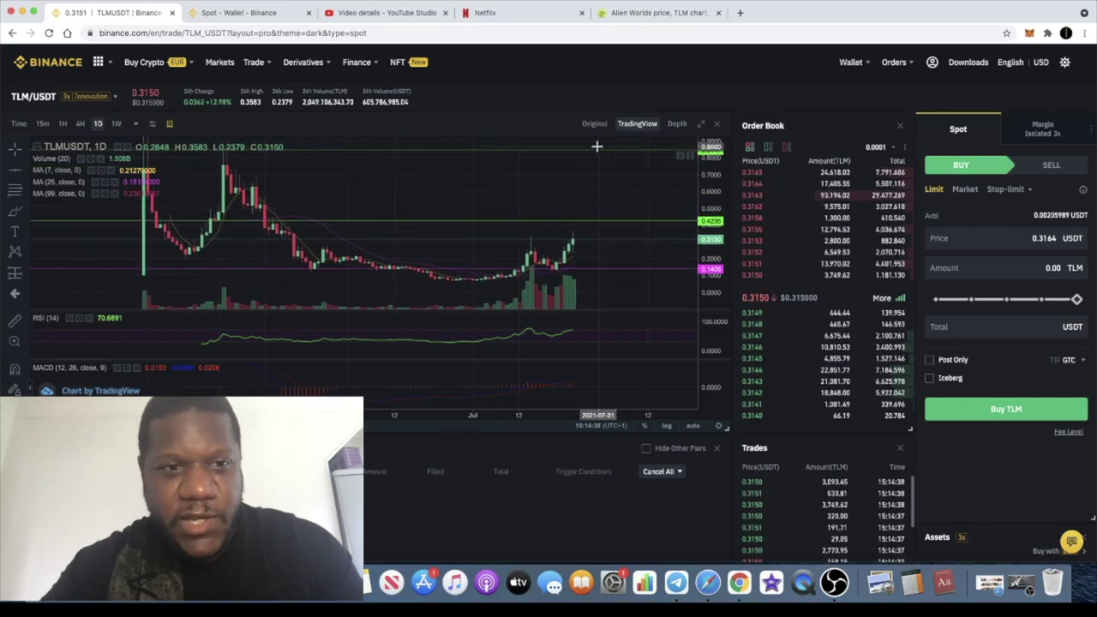
{"action": "scroll", "coordinate": [454, 163], "scroll_direction": "up", "scroll_amount": 1}
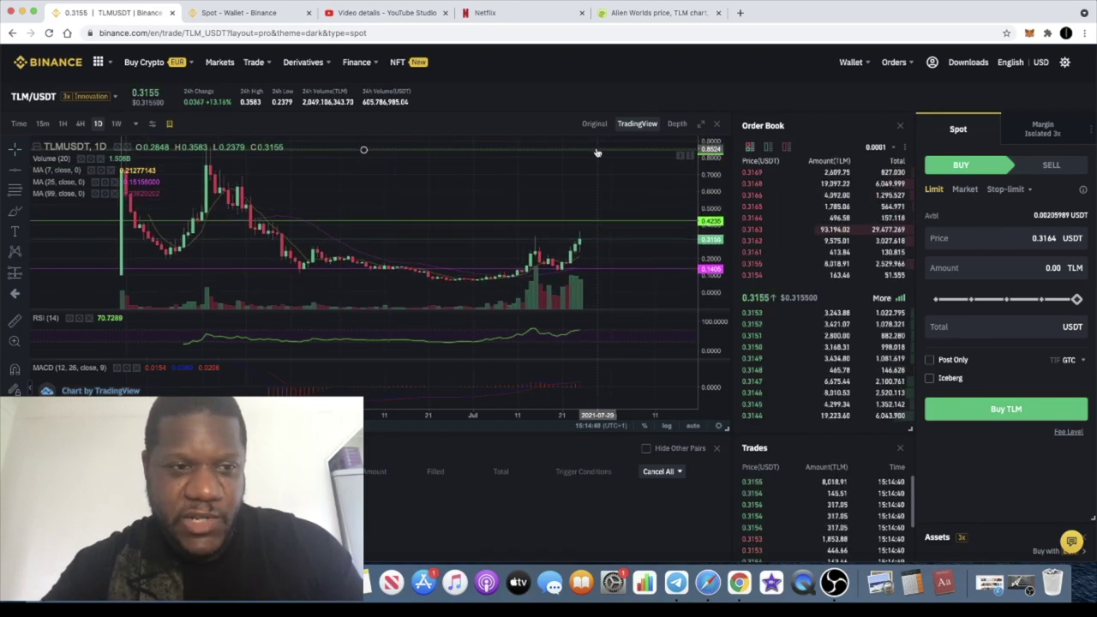
{"action": "left_click", "coordinate": [23, 195]}
{"action": "left_click", "coordinate": [19, 195]}
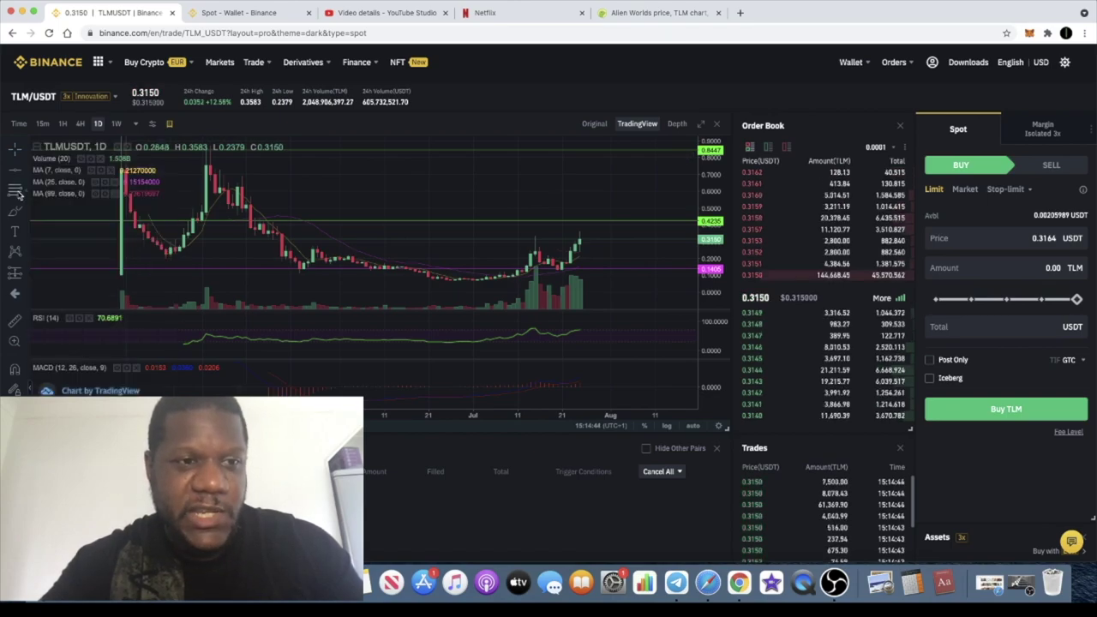
{"action": "left_click", "coordinate": [19, 195]}
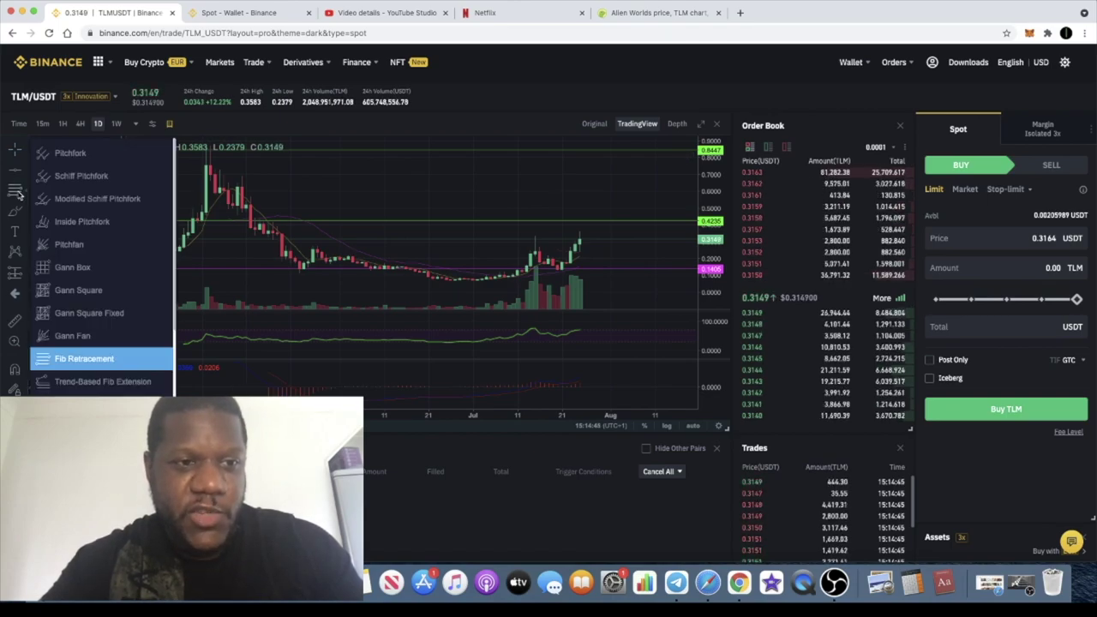
{"action": "left_click", "coordinate": [64, 359]}
{"action": "scroll", "coordinate": [491, 257], "scroll_direction": "up", "scroll_amount": 5}
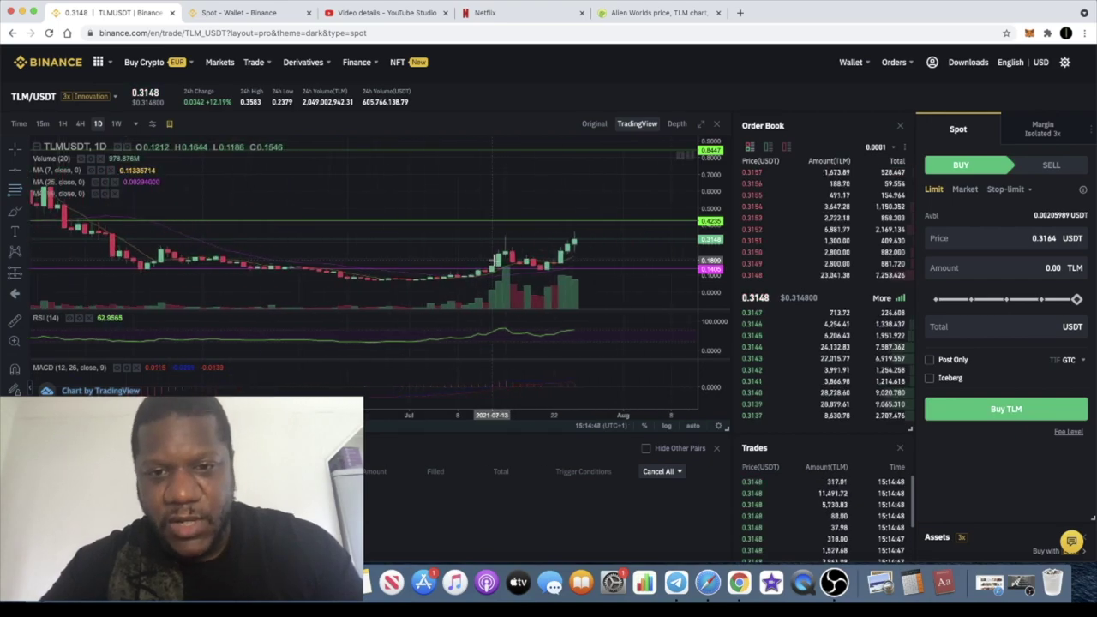
{"action": "scroll", "coordinate": [454, 268], "scroll_direction": "down", "scroll_amount": 3}
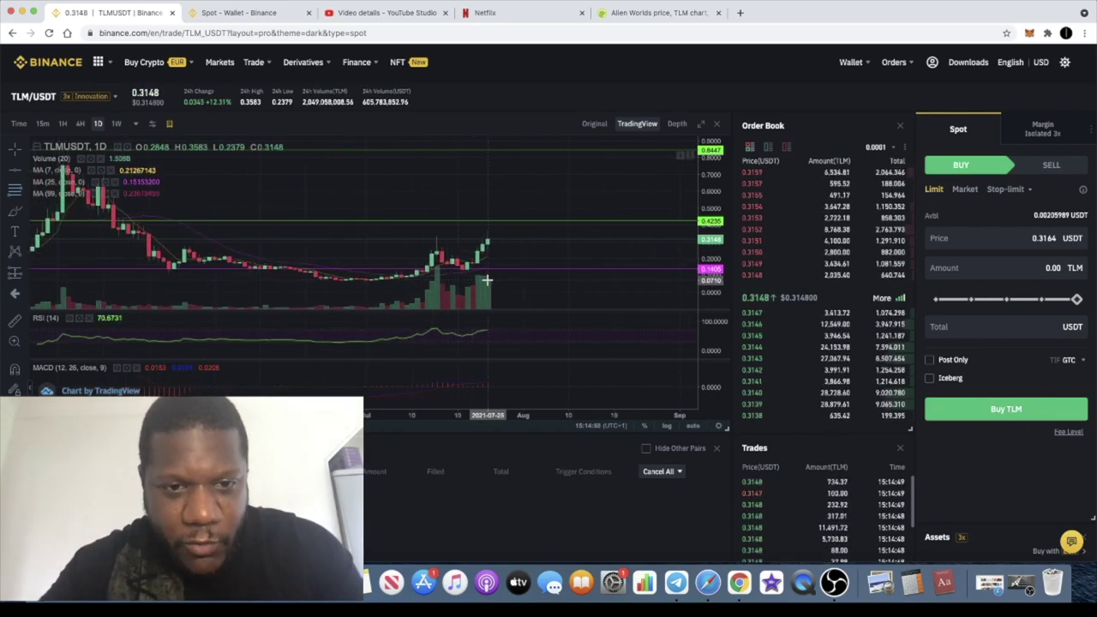
{"action": "left_click", "coordinate": [486, 280]}
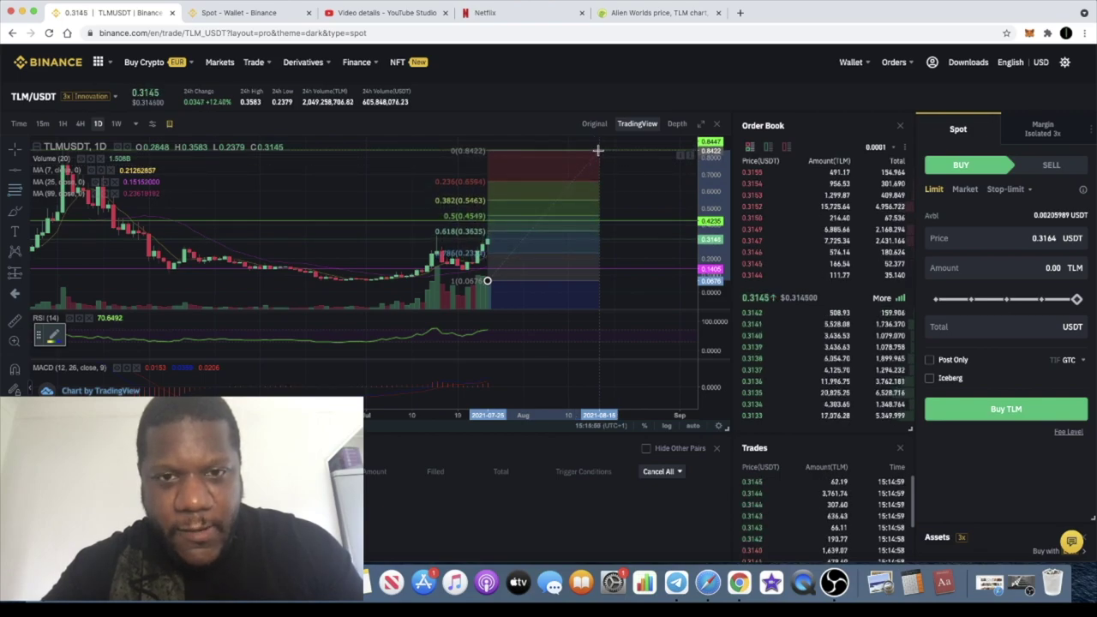
{"action": "left_click", "coordinate": [597, 151]}
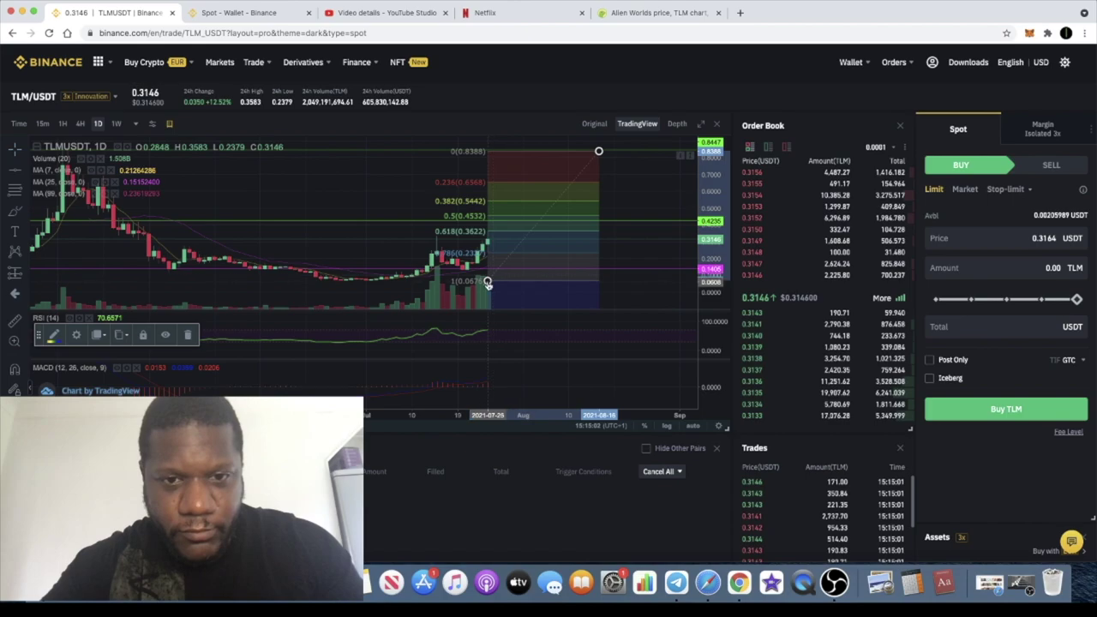
{"action": "left_click_drag", "start_coordinate": [487, 284], "coordinate": [336, 280]}
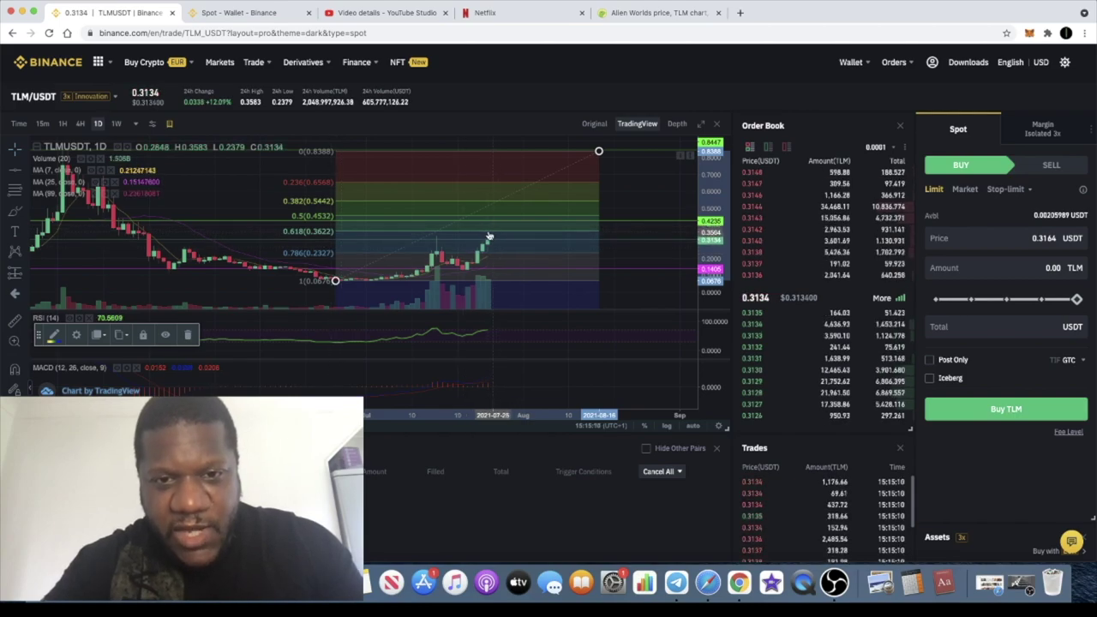
{"action": "scroll", "coordinate": [491, 235], "scroll_direction": "up", "scroll_amount": 3}
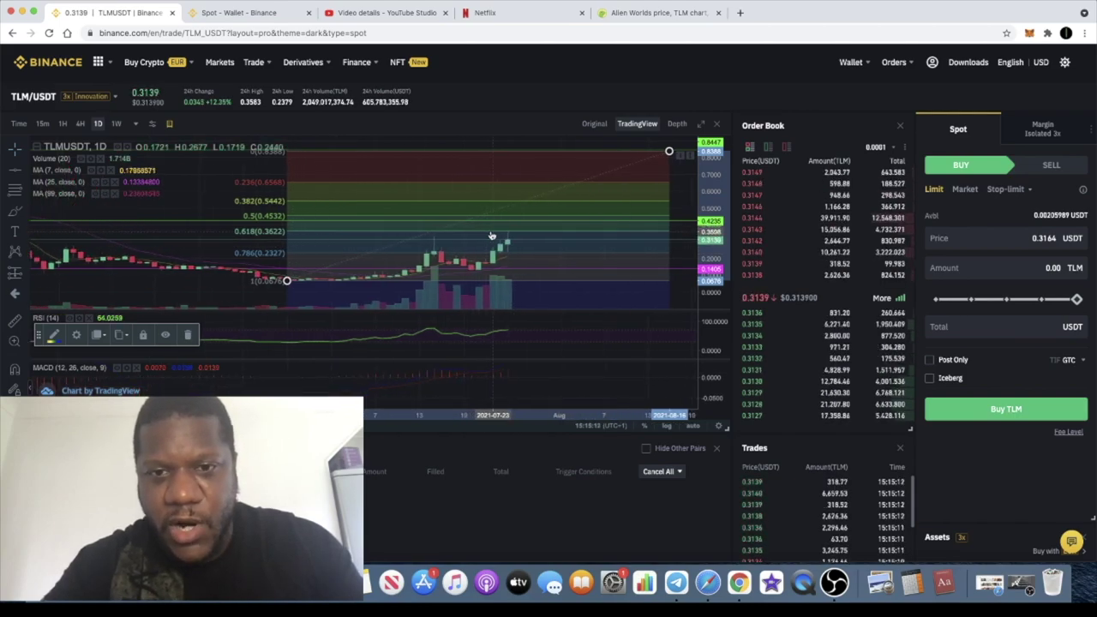
{"action": "scroll", "coordinate": [491, 236], "scroll_direction": "down", "scroll_amount": 5}
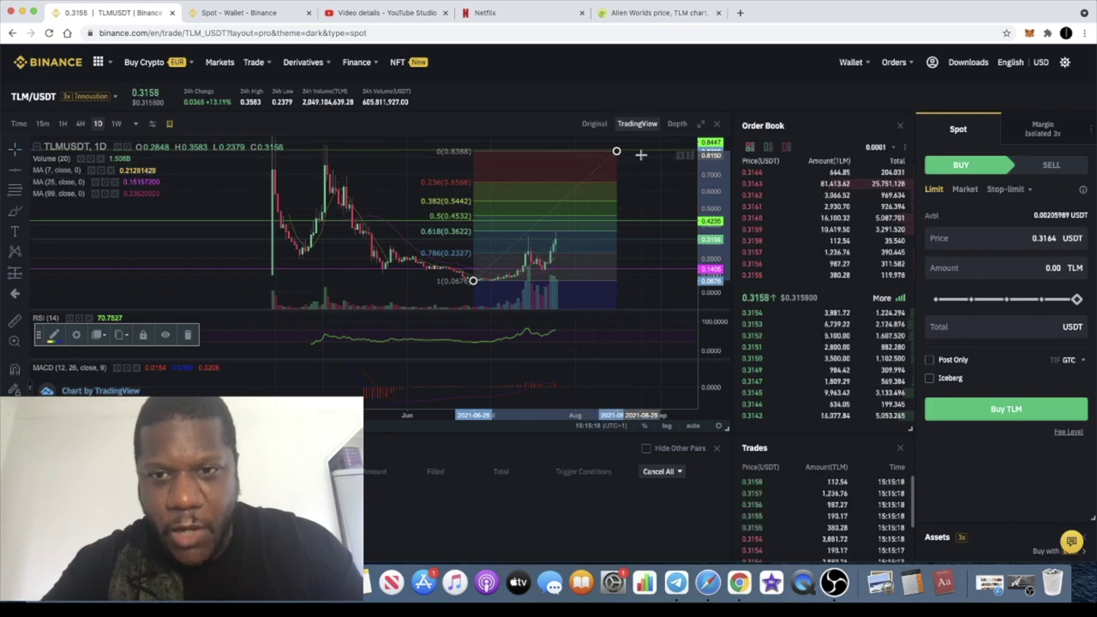
{"action": "scroll", "coordinate": [642, 154], "scroll_direction": "down", "scroll_amount": 2}
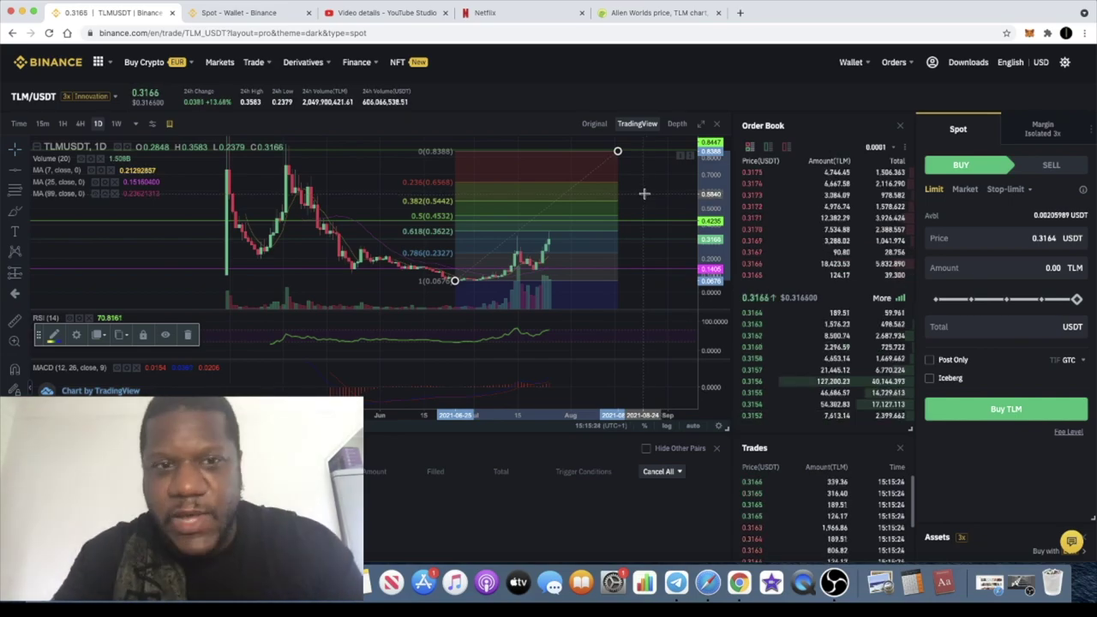
{"action": "scroll", "coordinate": [546, 264], "scroll_direction": "up", "scroll_amount": 2}
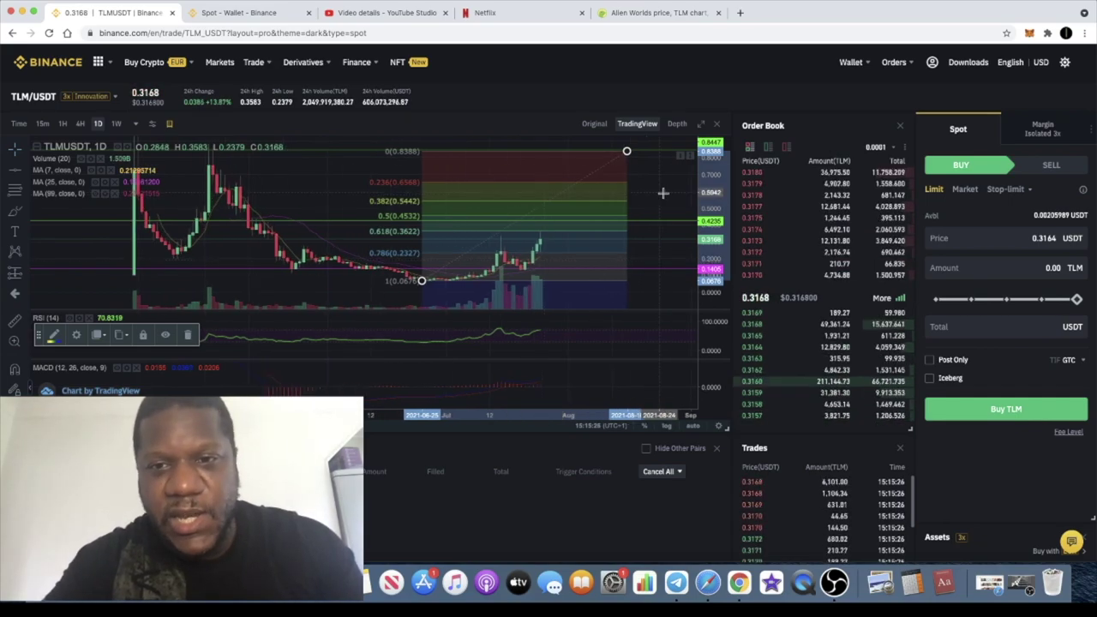
{"action": "left_click_drag", "start_coordinate": [711, 206], "coordinate": [711, 224]}
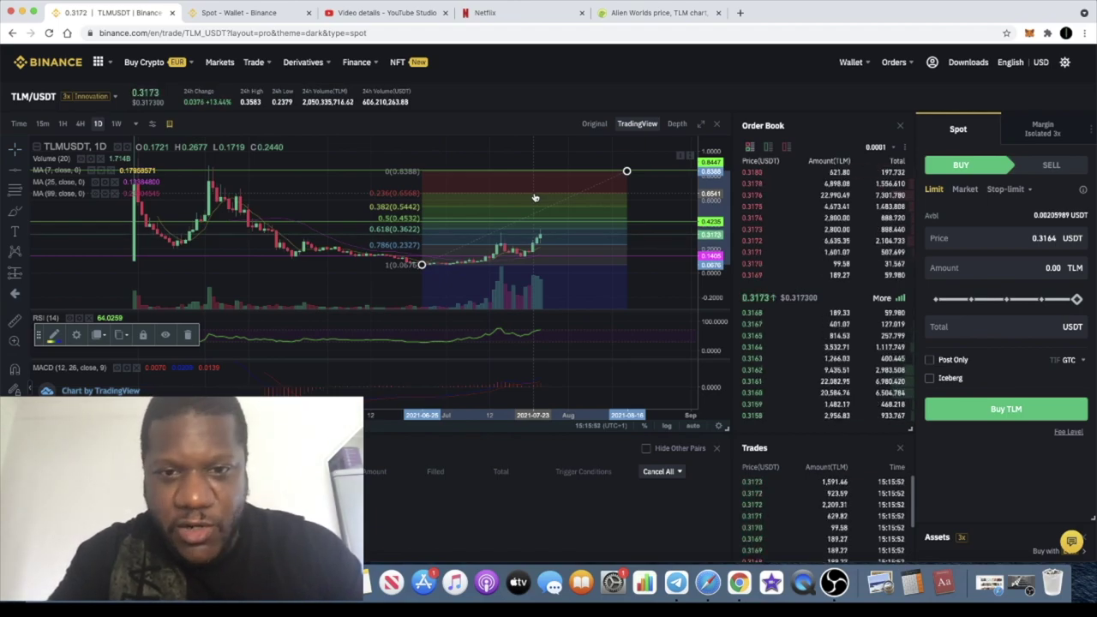
{"action": "key", "text": "Delete"}
{"action": "scroll", "coordinate": [556, 257], "scroll_direction": "up", "scroll_amount": 3}
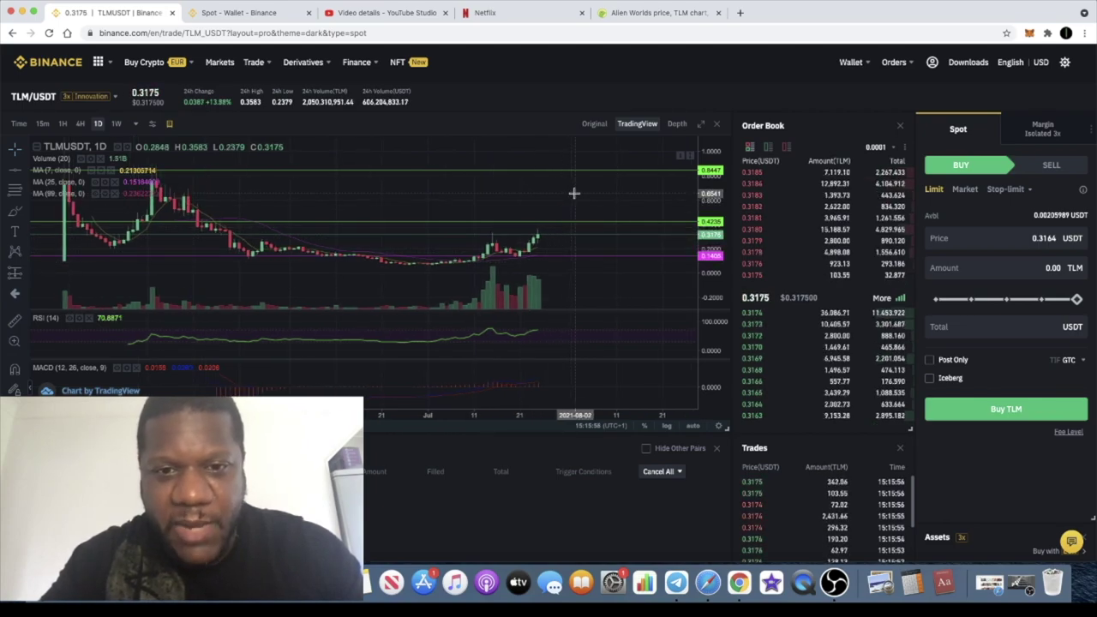
Put the TLM/USDT chart on 4H candles and bring up the line drawing tools
{"action": "scroll", "coordinate": [573, 192], "scroll_direction": "down", "scroll_amount": 3}
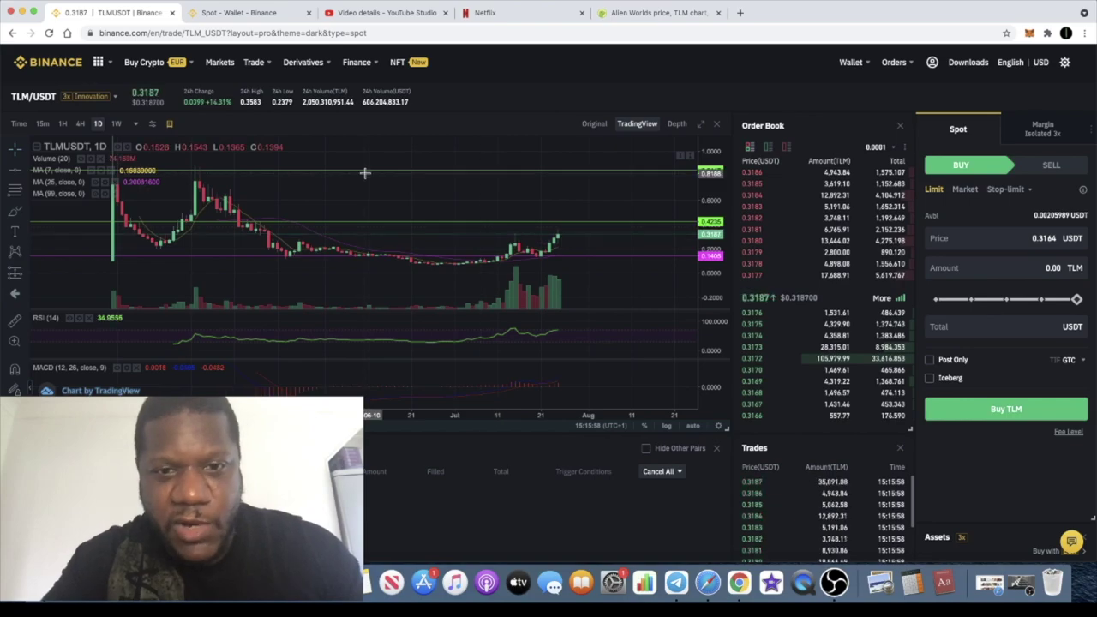
{"action": "left_click", "coordinate": [80, 123]}
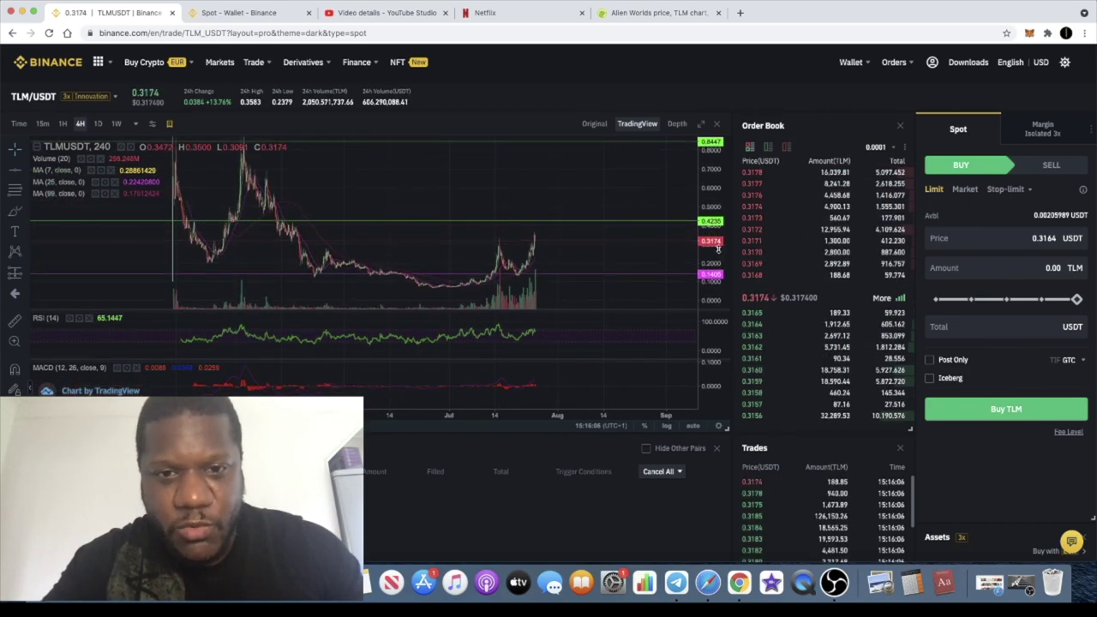
{"action": "scroll", "coordinate": [626, 278], "scroll_direction": "left", "scroll_amount": 3}
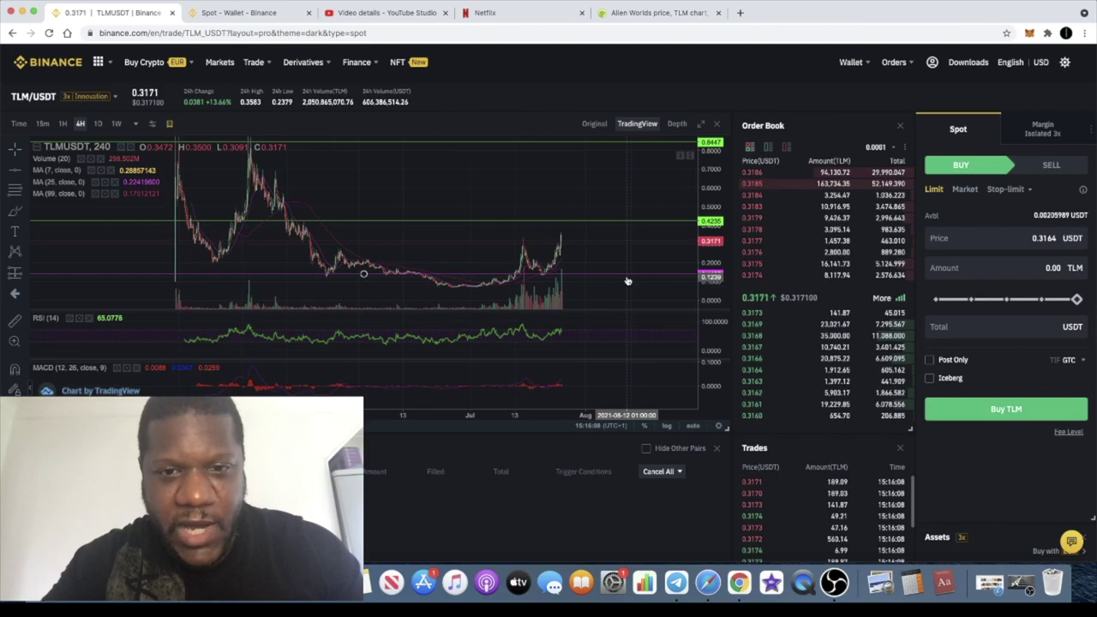
{"action": "scroll", "coordinate": [631, 255], "scroll_direction": "up", "scroll_amount": 2}
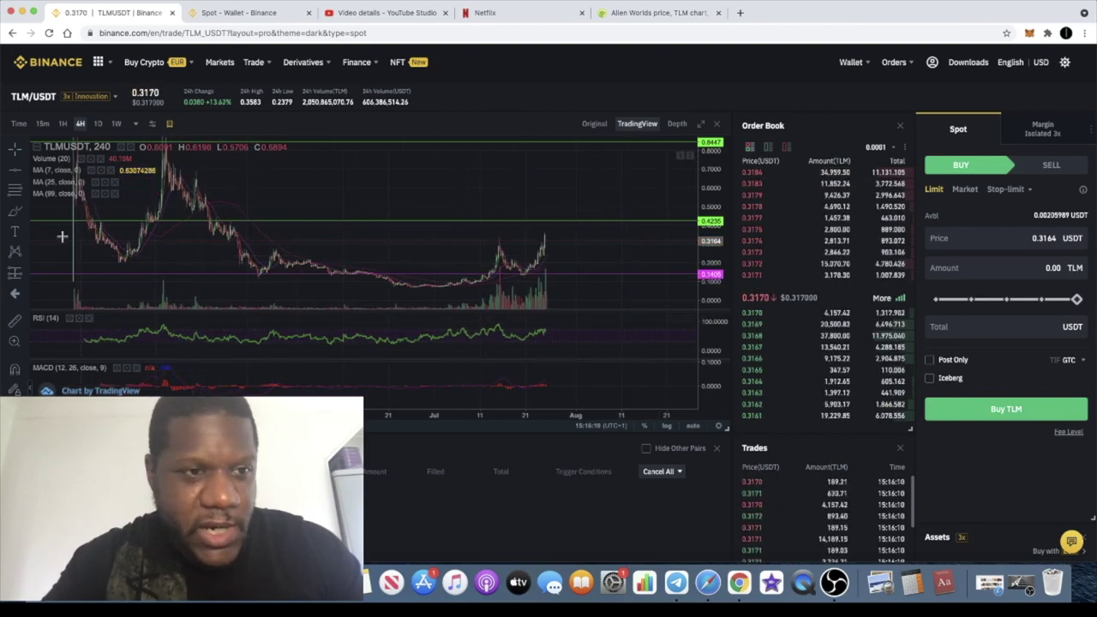
{"action": "left_click", "coordinate": [26, 174]}
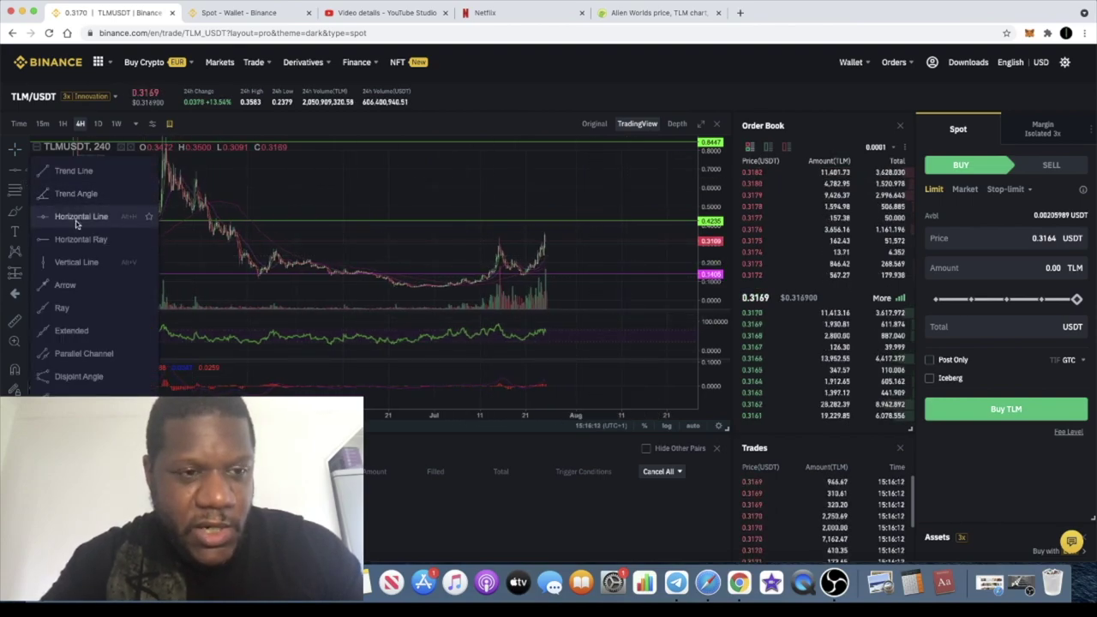
{"action": "left_click", "coordinate": [15, 221]}
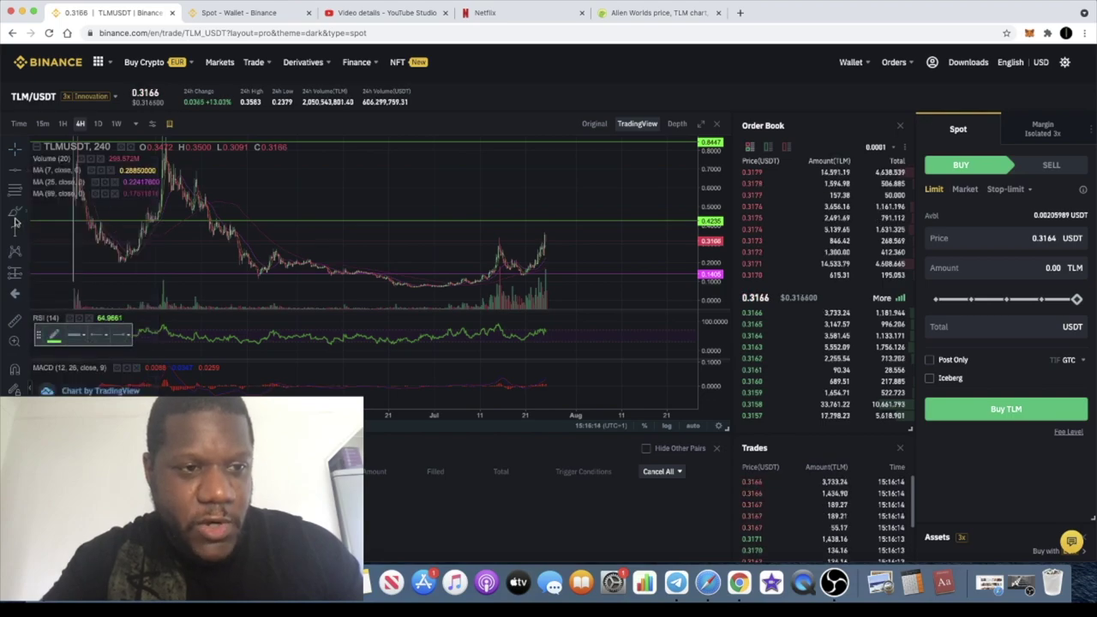
{"action": "left_click", "coordinate": [275, 250]}
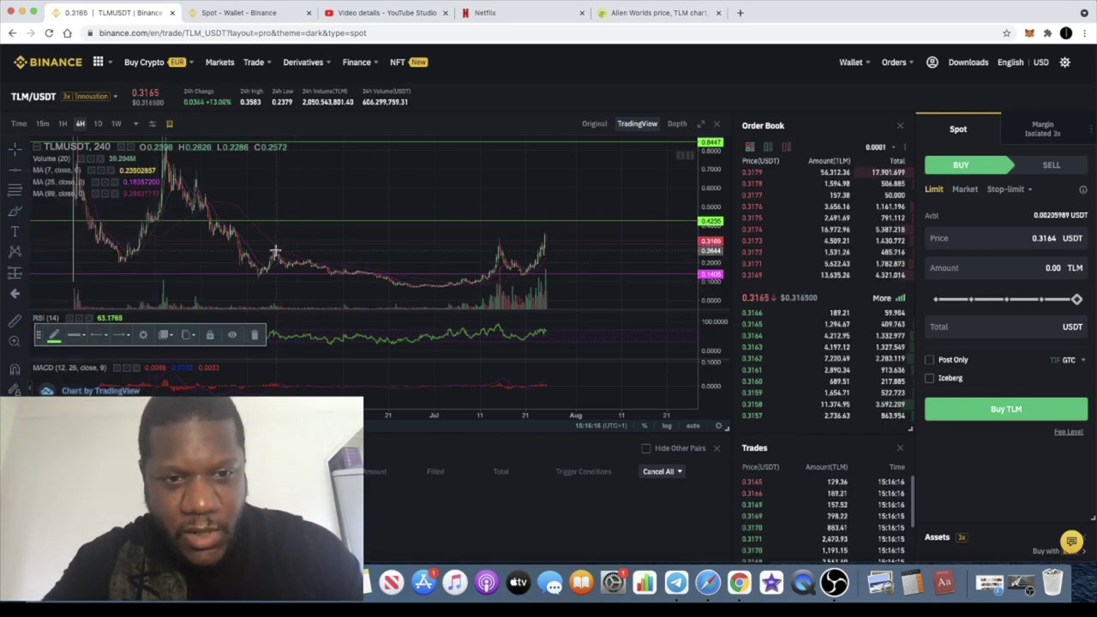
{"action": "mouse_move", "coordinate": [448, 284]}
{"action": "left_mouse_down"}
{"action": "mouse_move", "coordinate": [489, 263]}
{"action": "mouse_move", "coordinate": [500, 234]}
{"action": "mouse_move", "coordinate": [532, 268]}
{"action": "mouse_move", "coordinate": [557, 204]}
{"action": "left_mouse_up"}
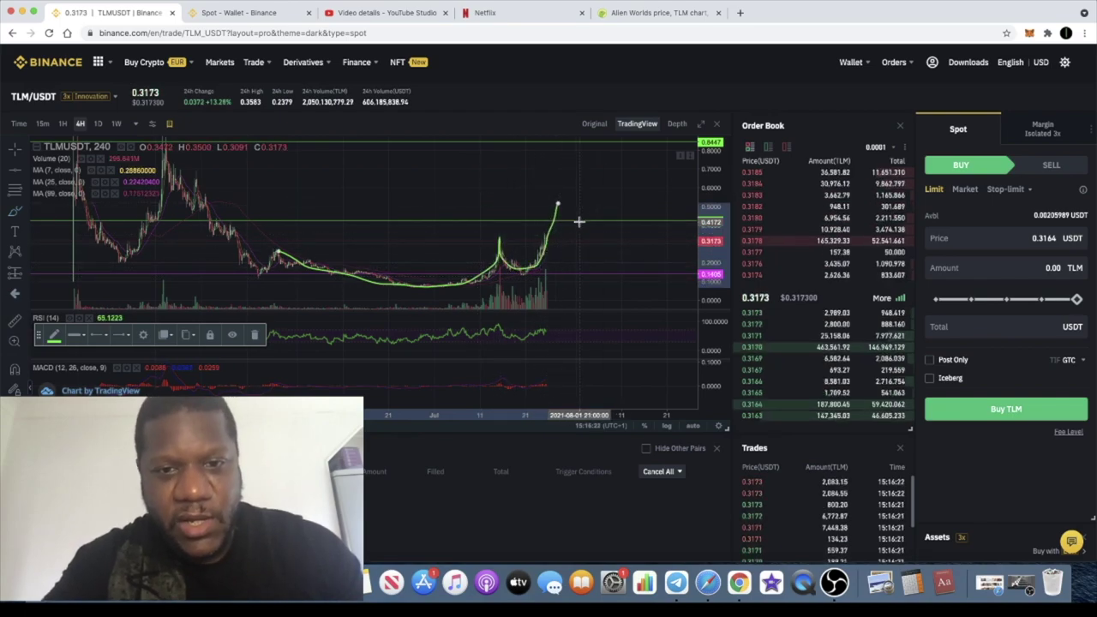
{"action": "scroll", "coordinate": [578, 222], "scroll_direction": "up", "scroll_amount": 2}
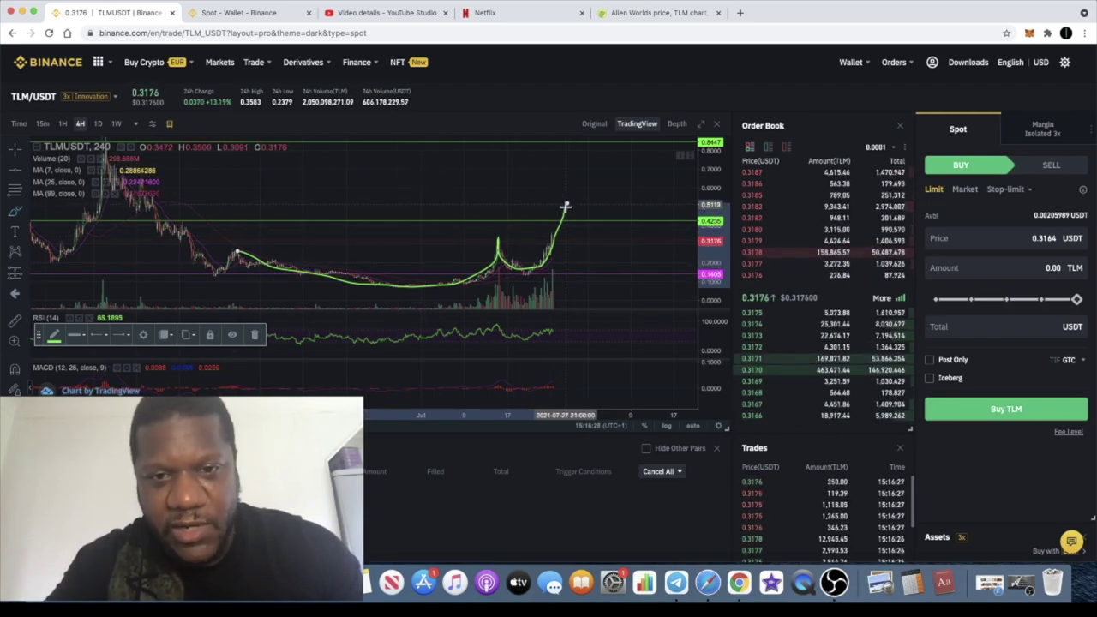
{"action": "scroll", "coordinate": [537, 228], "scroll_direction": "up", "scroll_amount": 5}
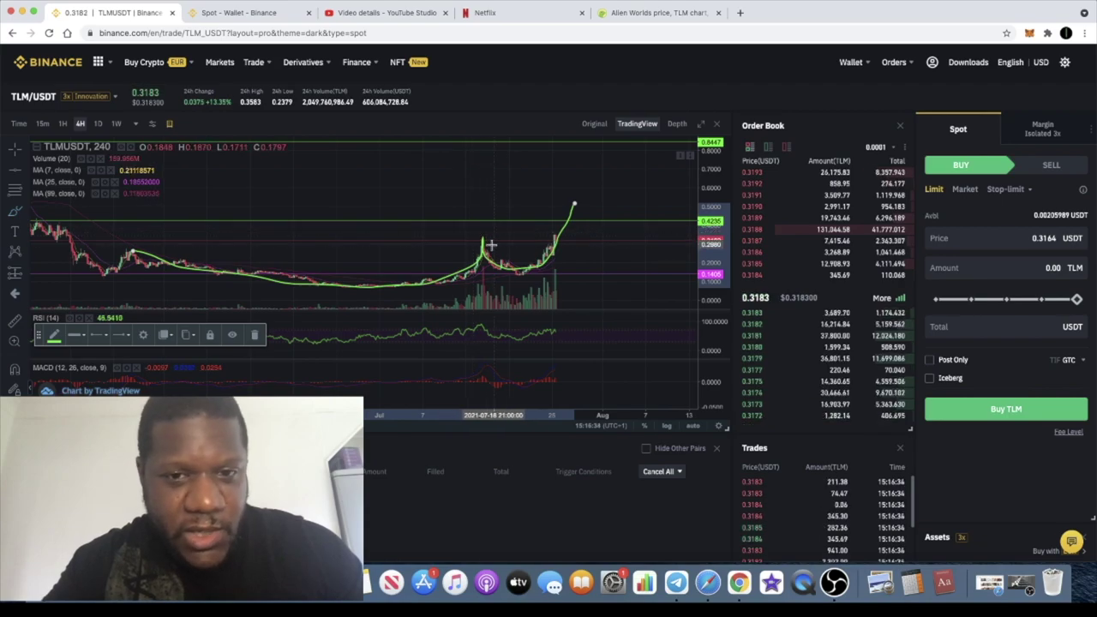
{"action": "scroll", "coordinate": [510, 249], "scroll_direction": "up", "scroll_amount": 4}
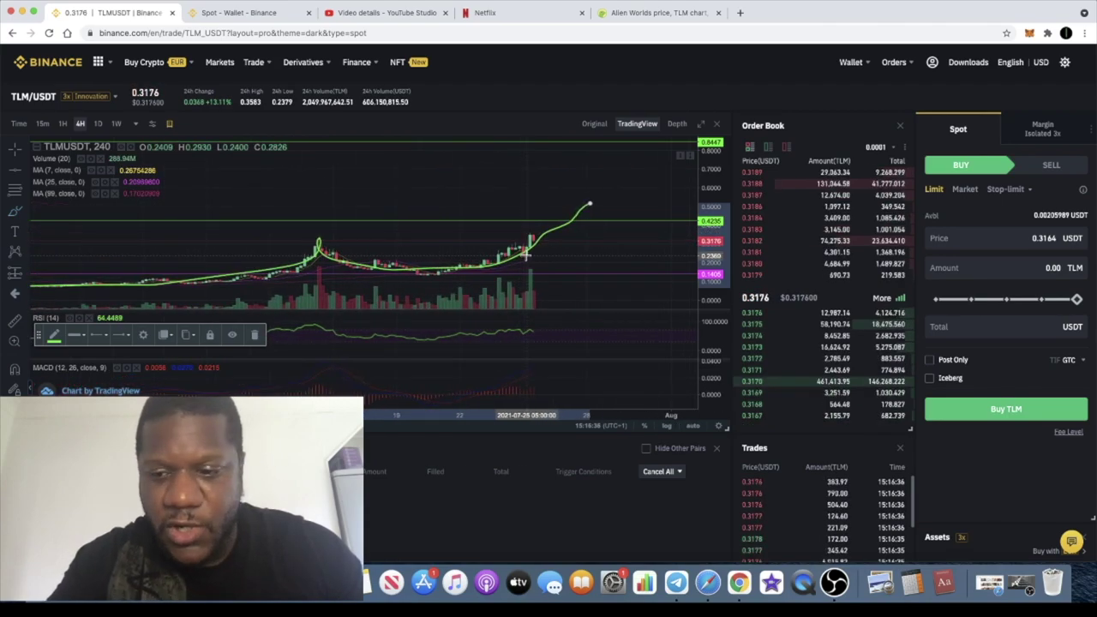
{"action": "key", "text": "Delete"}
{"action": "scroll", "coordinate": [549, 242], "scroll_direction": "down", "scroll_amount": 4}
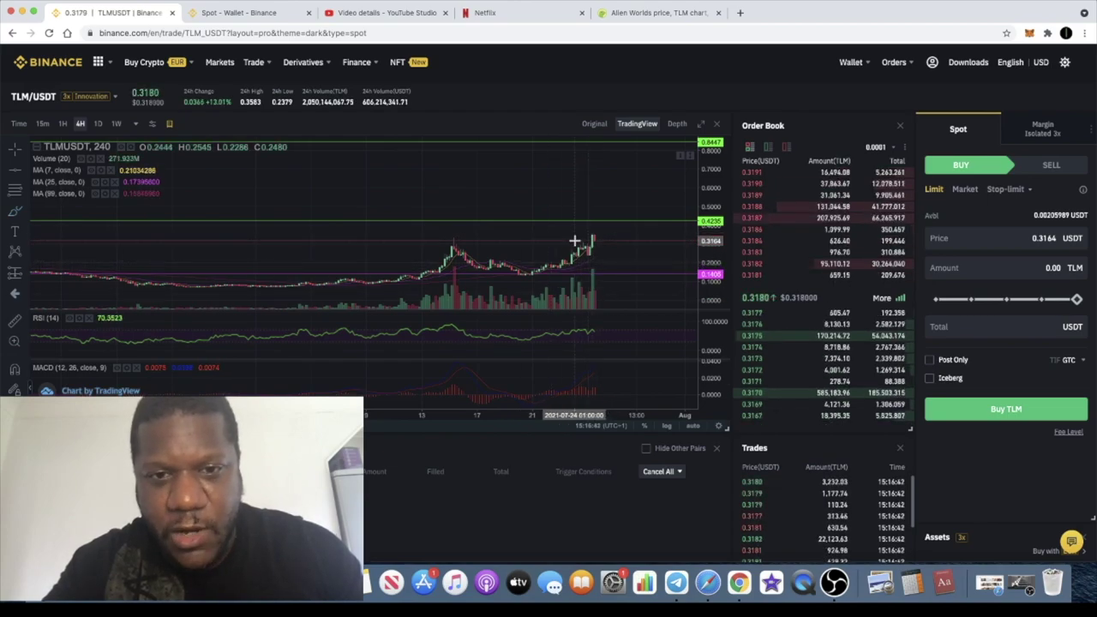
Start a horizontal level line near the current TLM/USDT price
{"action": "scroll", "coordinate": [574, 241], "scroll_direction": "down", "scroll_amount": 3}
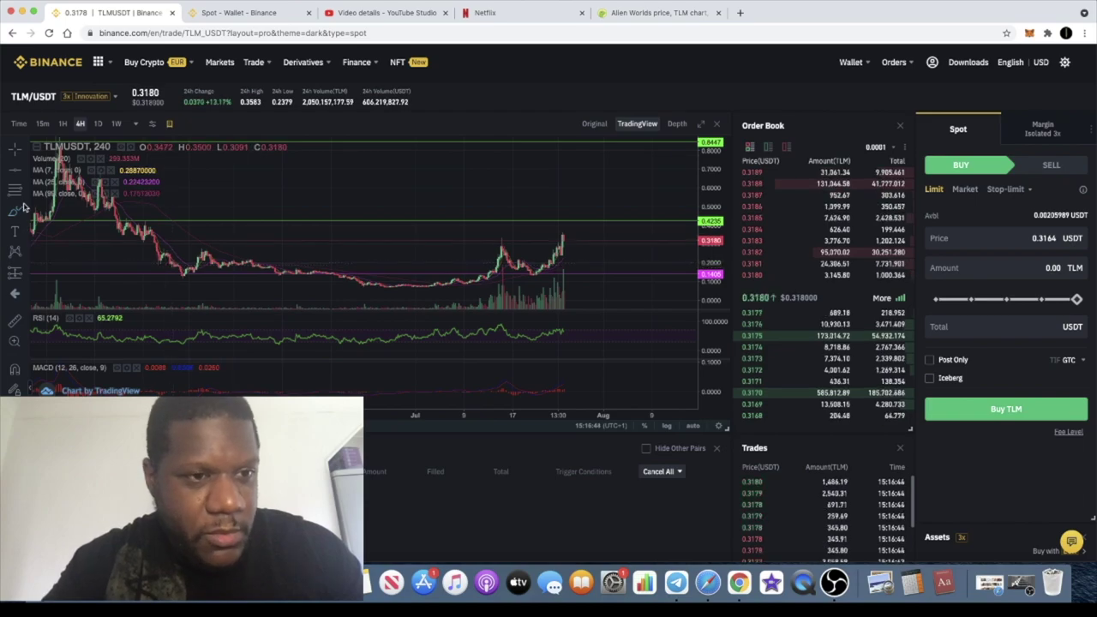
{"action": "left_click", "coordinate": [17, 171]}
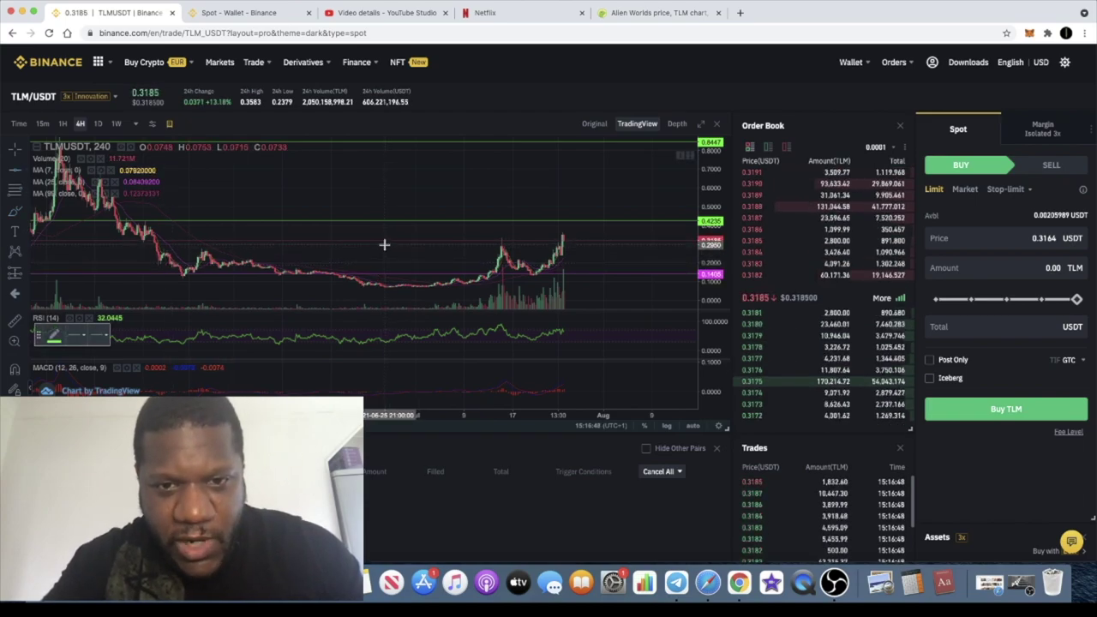
{"action": "left_click", "coordinate": [362, 244]}
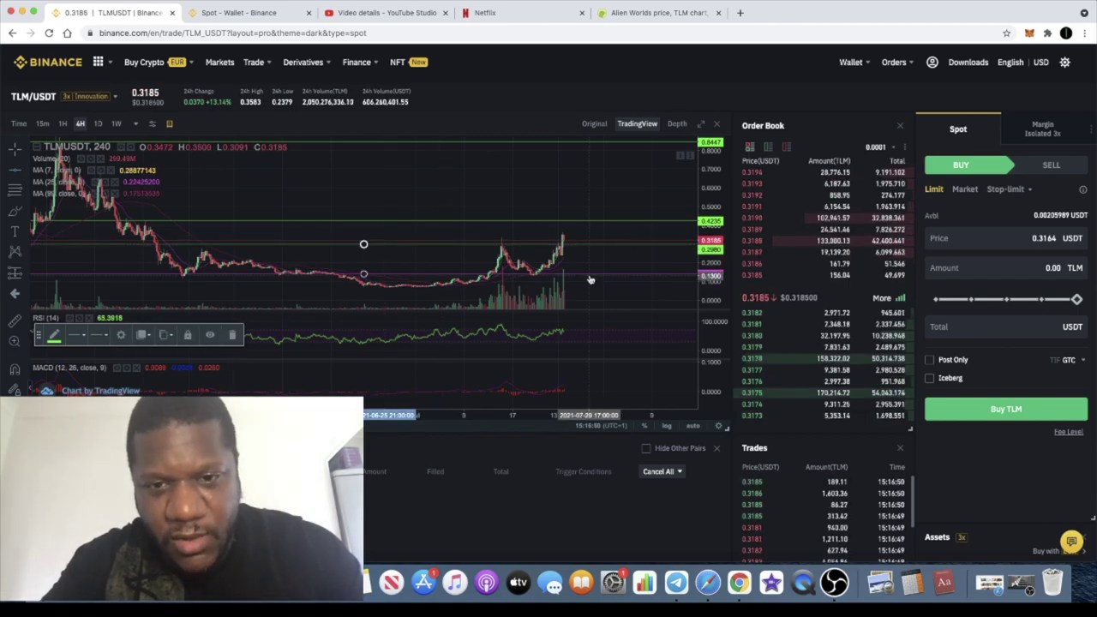
Zoom the 4H chart in and out to review the rally, then select the level near 0.4203
{"action": "scroll", "coordinate": [576, 295], "scroll_direction": "up", "scroll_amount": 1}
{"action": "scroll", "coordinate": [576, 296], "scroll_direction": "up", "scroll_amount": 2}
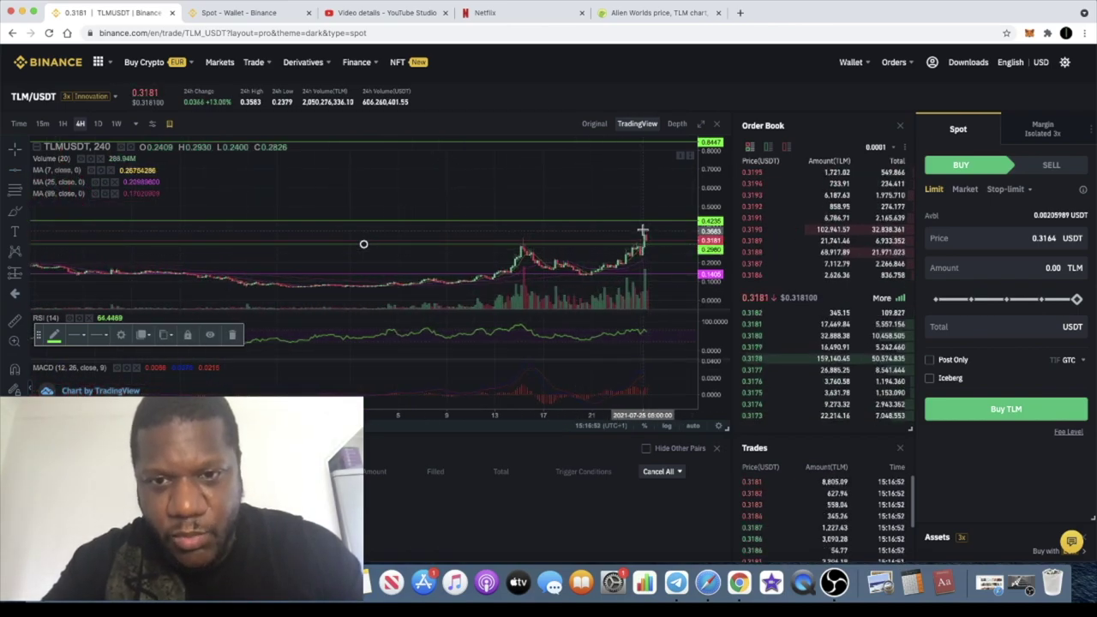
{"action": "scroll", "coordinate": [658, 236], "scroll_direction": "up", "scroll_amount": 3}
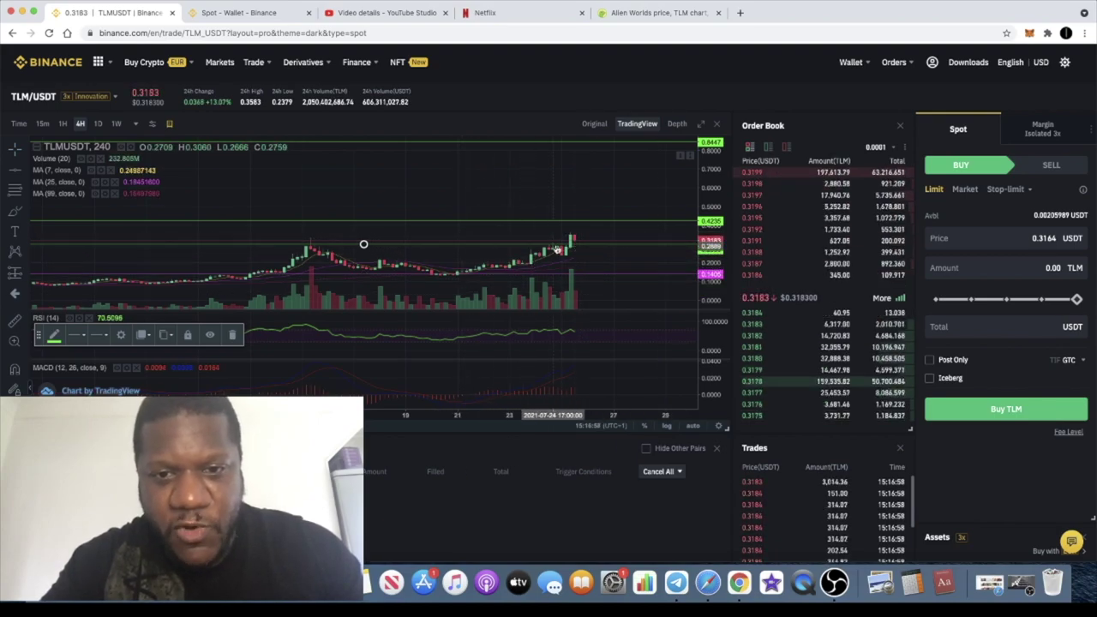
{"action": "scroll", "coordinate": [561, 247], "scroll_direction": "down", "scroll_amount": 5}
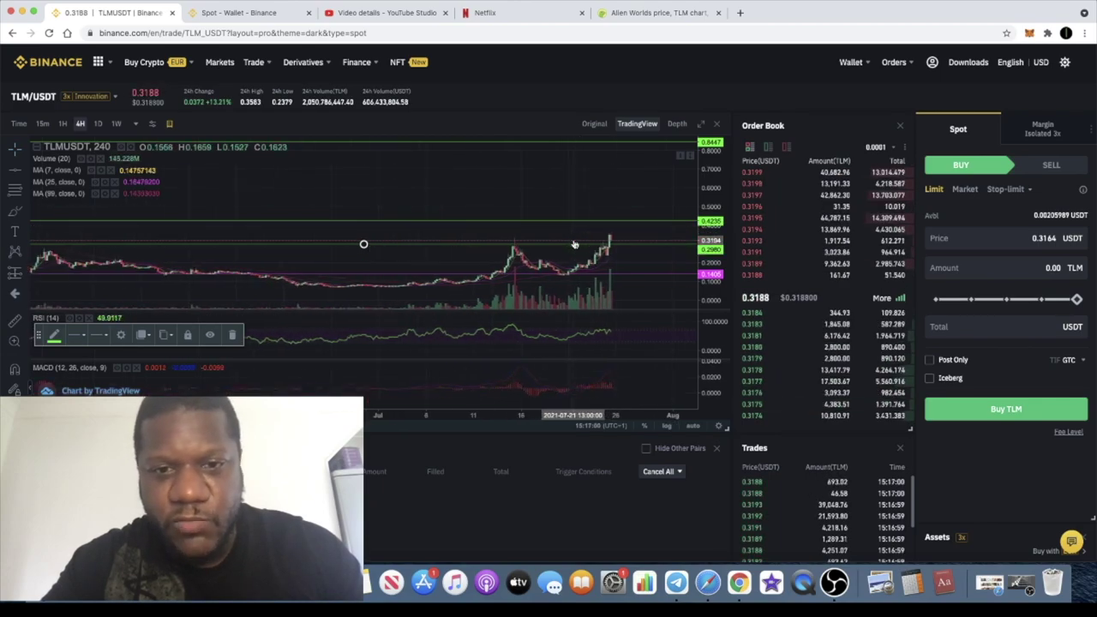
{"action": "scroll", "coordinate": [574, 245], "scroll_direction": "up", "scroll_amount": 5}
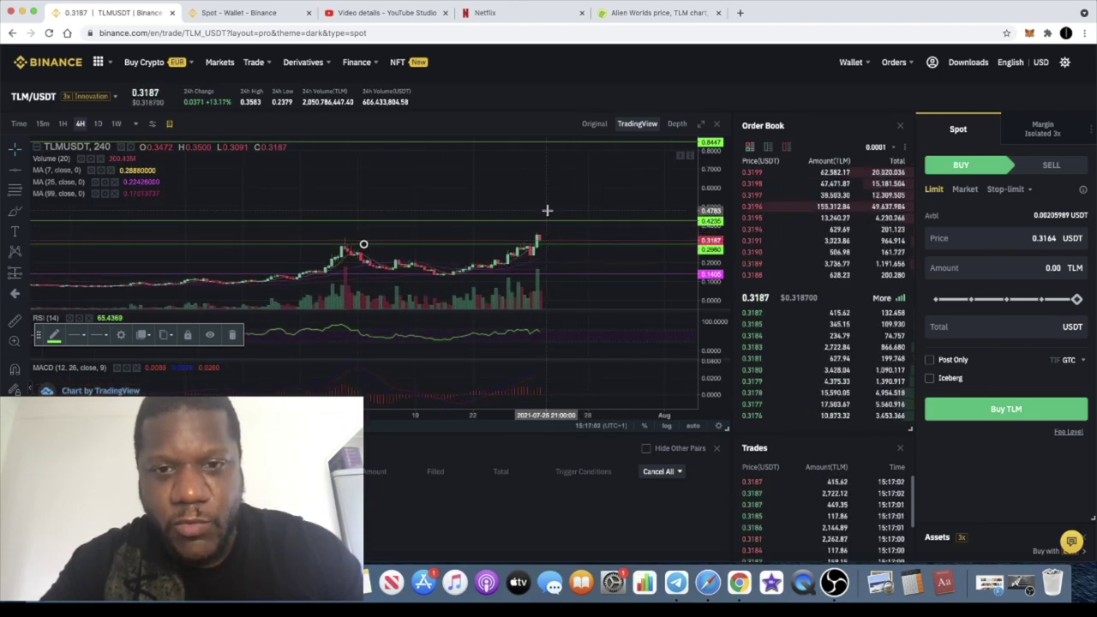
{"action": "scroll", "coordinate": [566, 204], "scroll_direction": "down", "scroll_amount": 5}
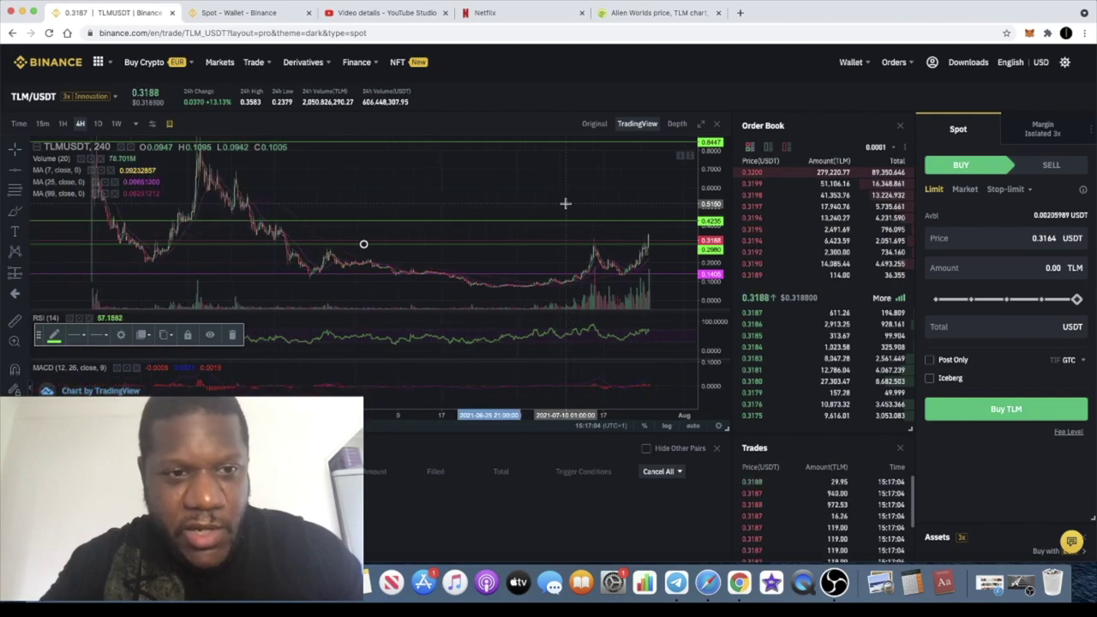
{"action": "scroll", "coordinate": [532, 268], "scroll_direction": "up", "scroll_amount": 2}
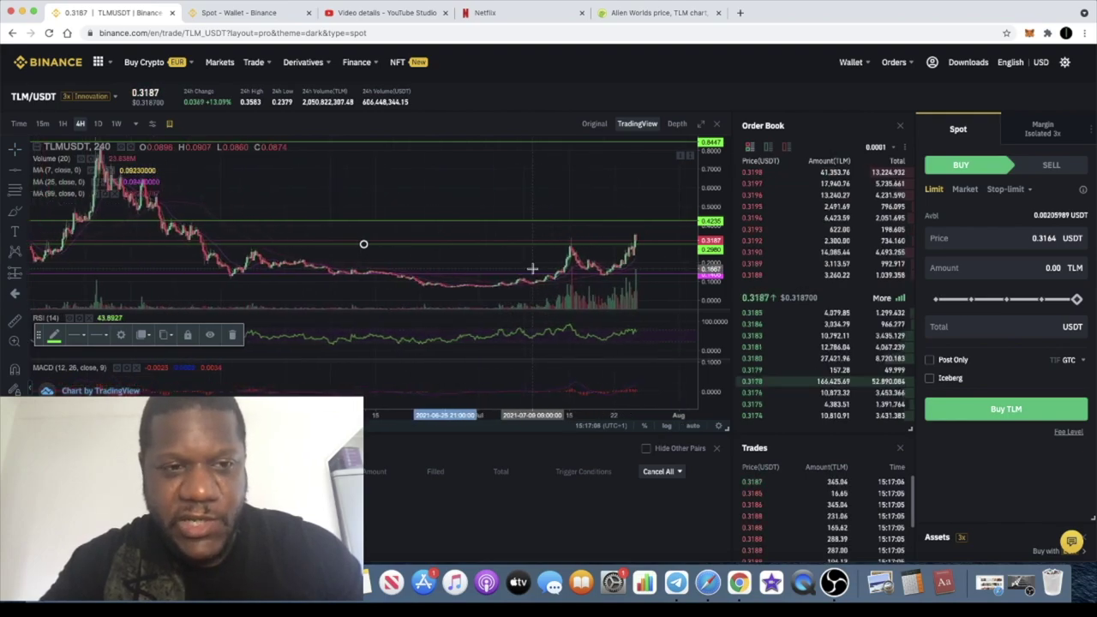
{"action": "left_click", "coordinate": [184, 225]}
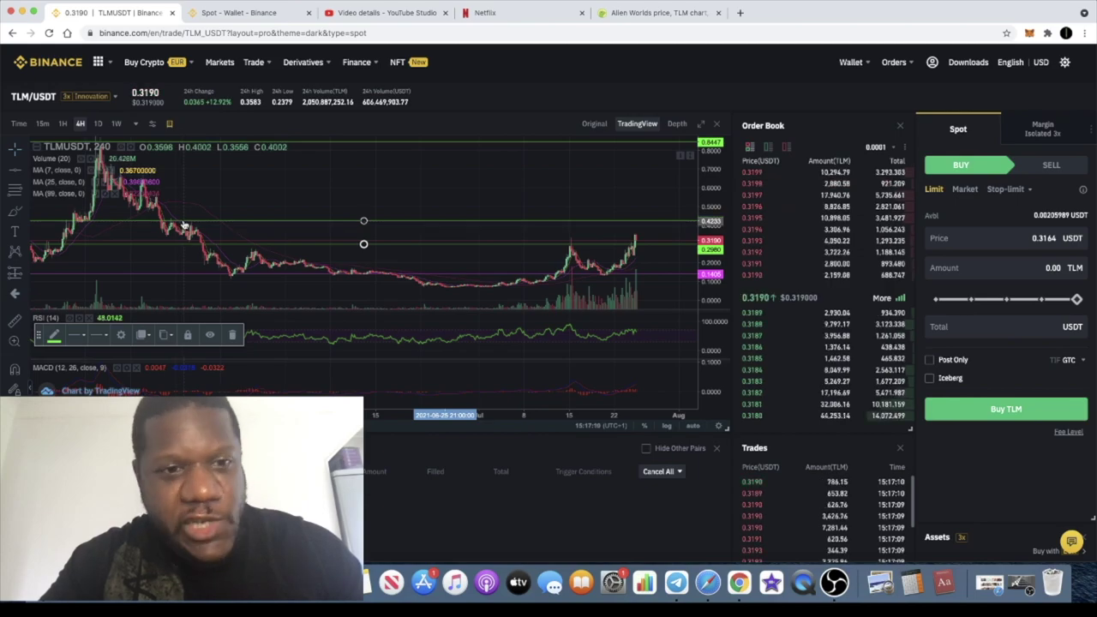
Fix the horizontal resistance line at 0.4203
{"action": "scroll", "coordinate": [504, 263], "scroll_direction": "down", "scroll_amount": 3}
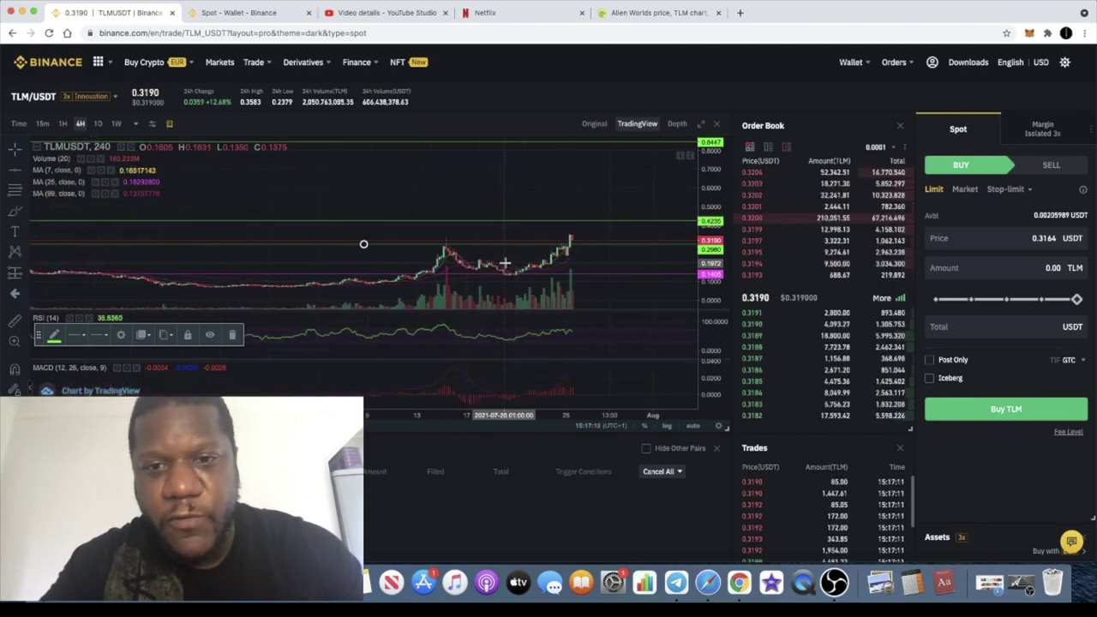
{"action": "scroll", "coordinate": [477, 243], "scroll_direction": "down", "scroll_amount": 2}
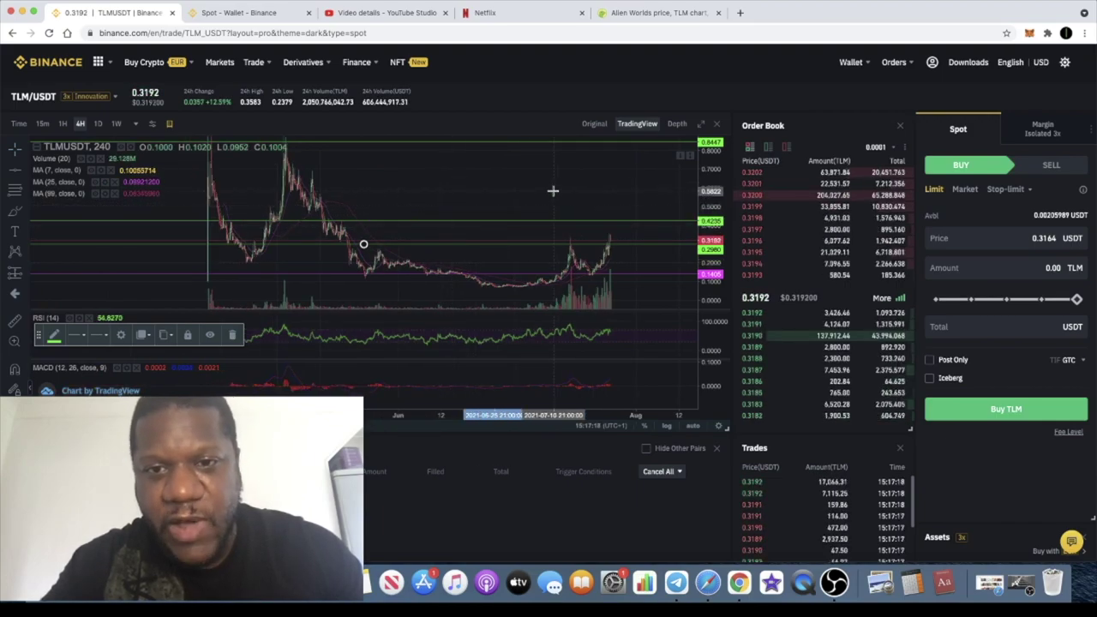
{"action": "scroll", "coordinate": [551, 188], "scroll_direction": "up", "scroll_amount": 5}
{"action": "left_click", "coordinate": [434, 219]}
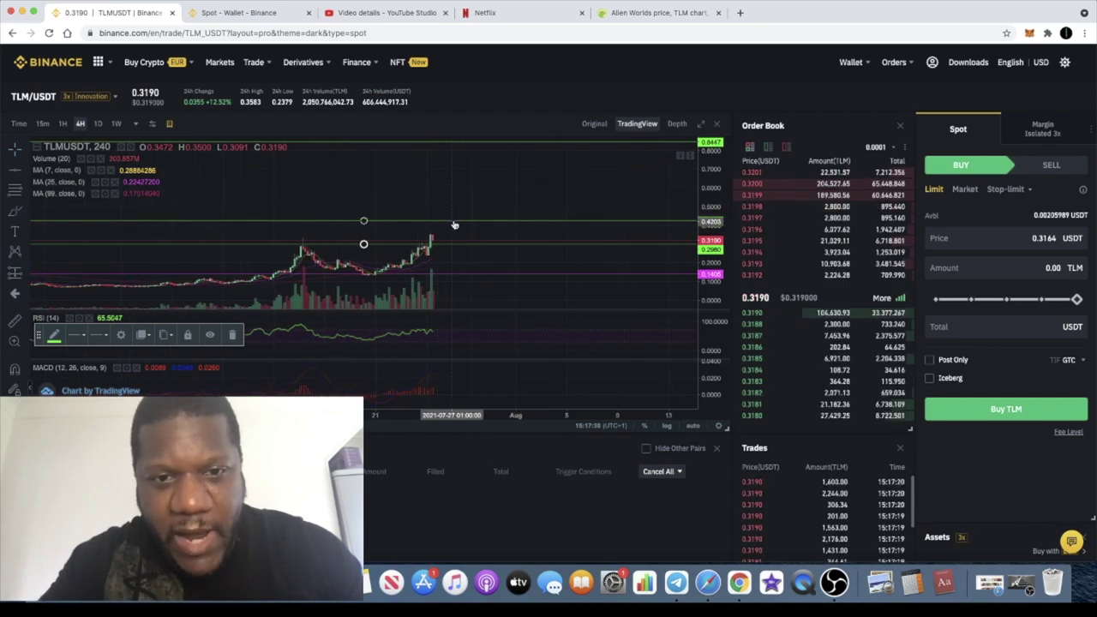
Deselect the line, stretch the price scale, and pan up so the July–August rally fills the chart
{"action": "scroll", "coordinate": [458, 226], "scroll_direction": "down", "scroll_amount": 5}
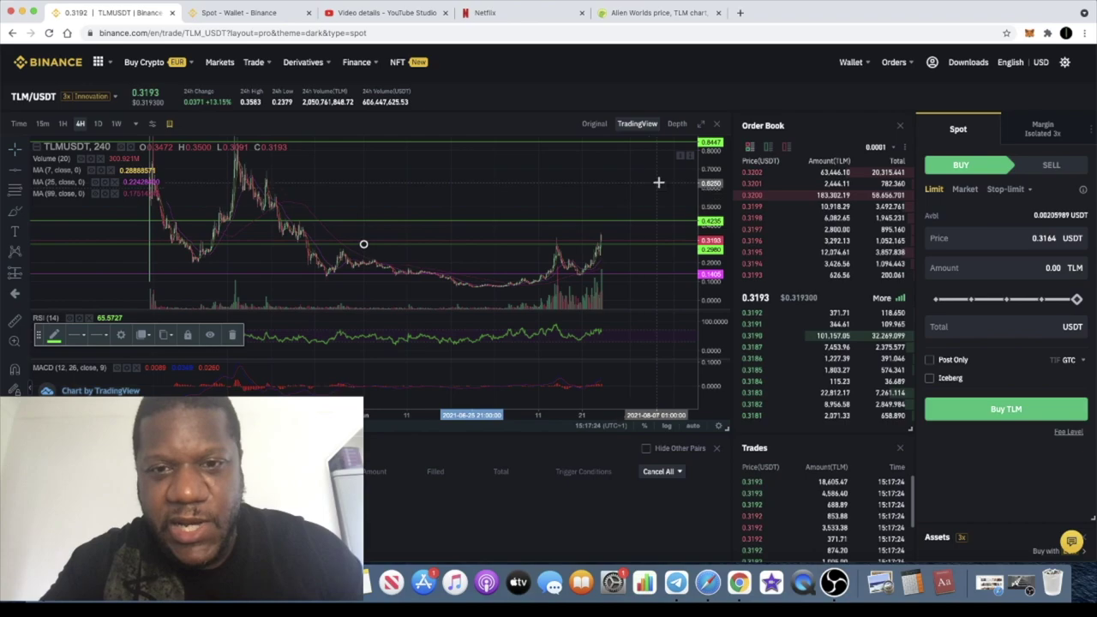
{"action": "scroll", "coordinate": [655, 178], "scroll_direction": "up", "scroll_amount": 5}
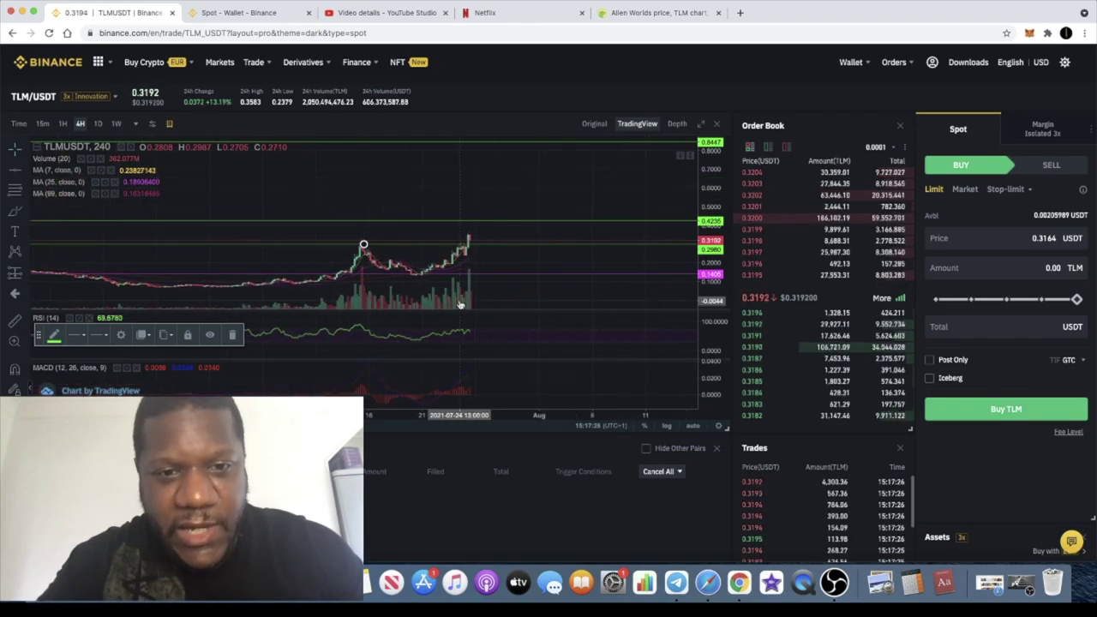
{"action": "scroll", "coordinate": [491, 269], "scroll_direction": "down", "scroll_amount": 4}
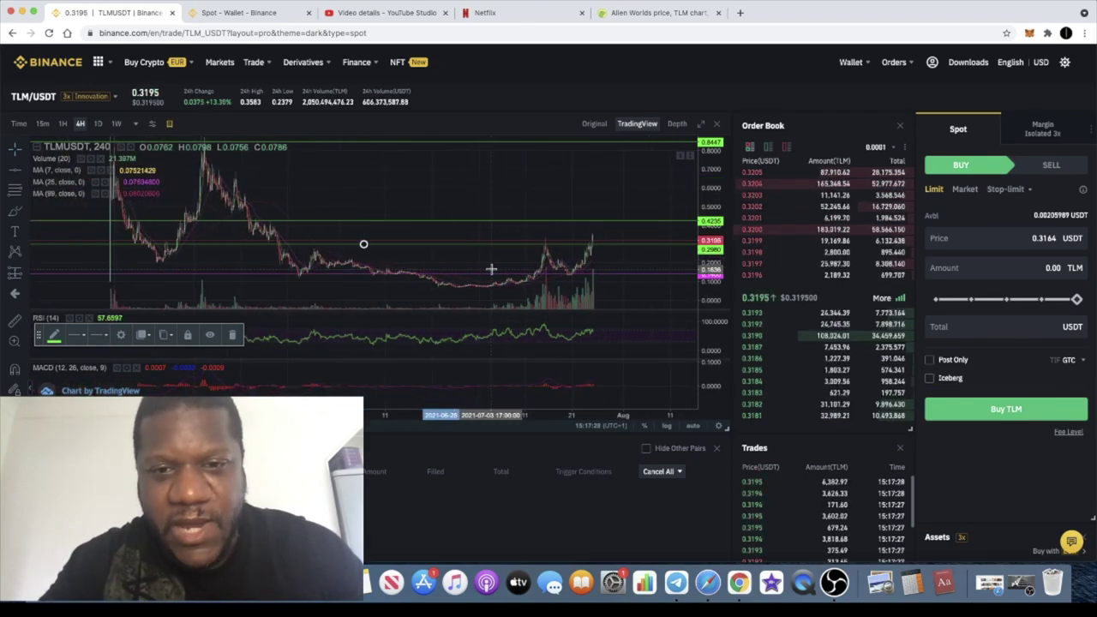
{"action": "scroll", "coordinate": [491, 269], "scroll_direction": "up", "scroll_amount": 5}
{"action": "left_click", "coordinate": [518, 240]}
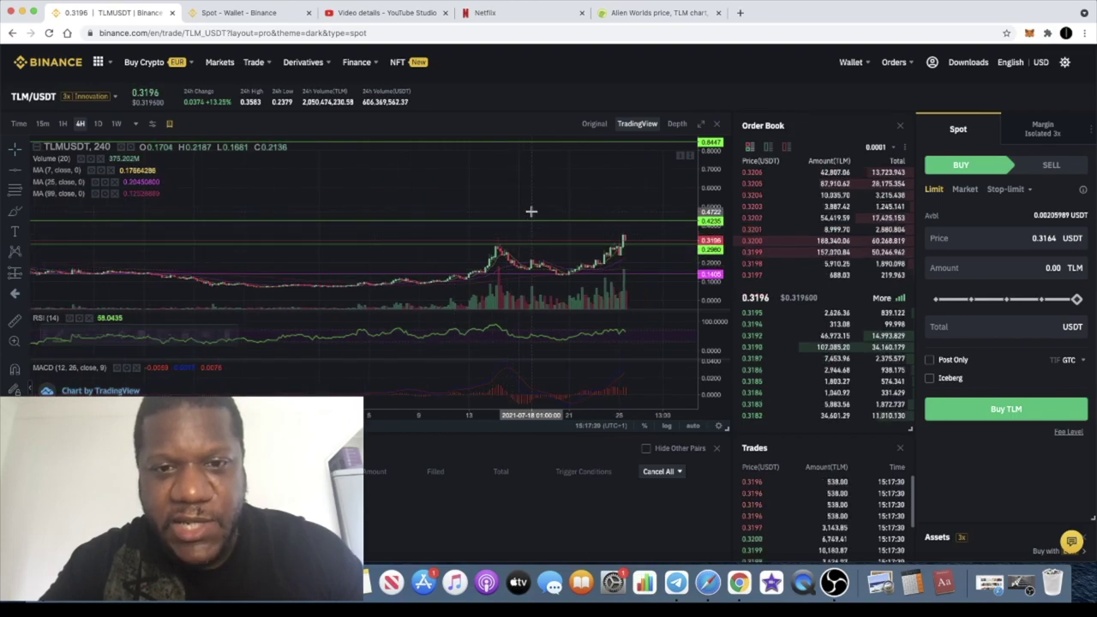
{"action": "left_click_drag", "start_coordinate": [711, 295], "coordinate": [712, 254]}
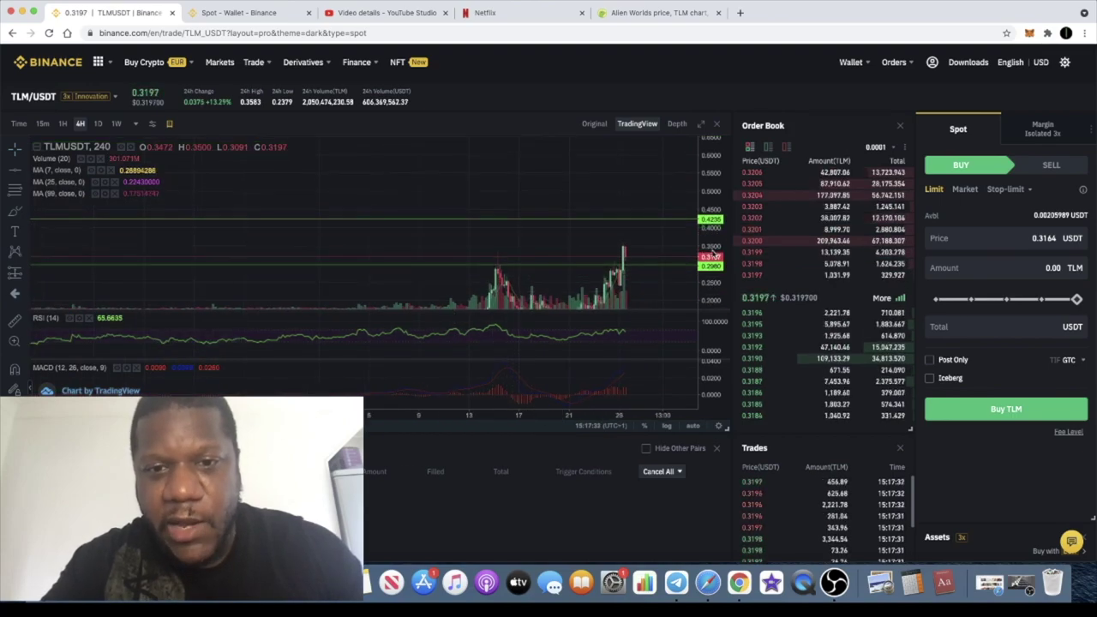
{"action": "left_click_drag", "start_coordinate": [582, 238], "coordinate": [580, 174]}
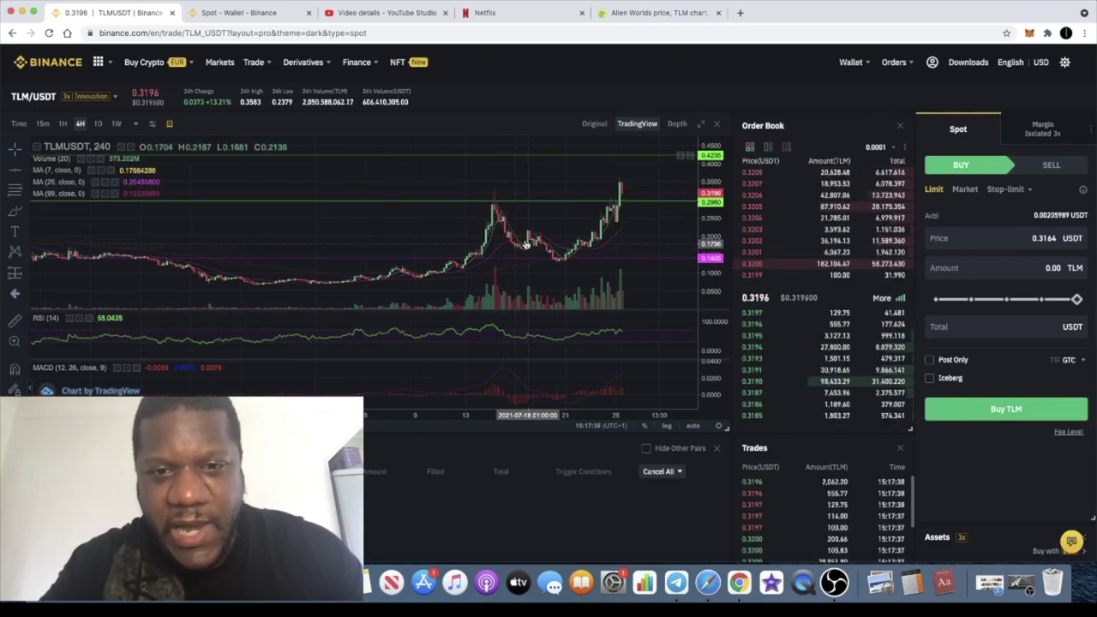
Draw a trend line from the mid-July peak to the pullback low, nudging its lower end down
{"action": "left_click", "coordinate": [21, 173]}
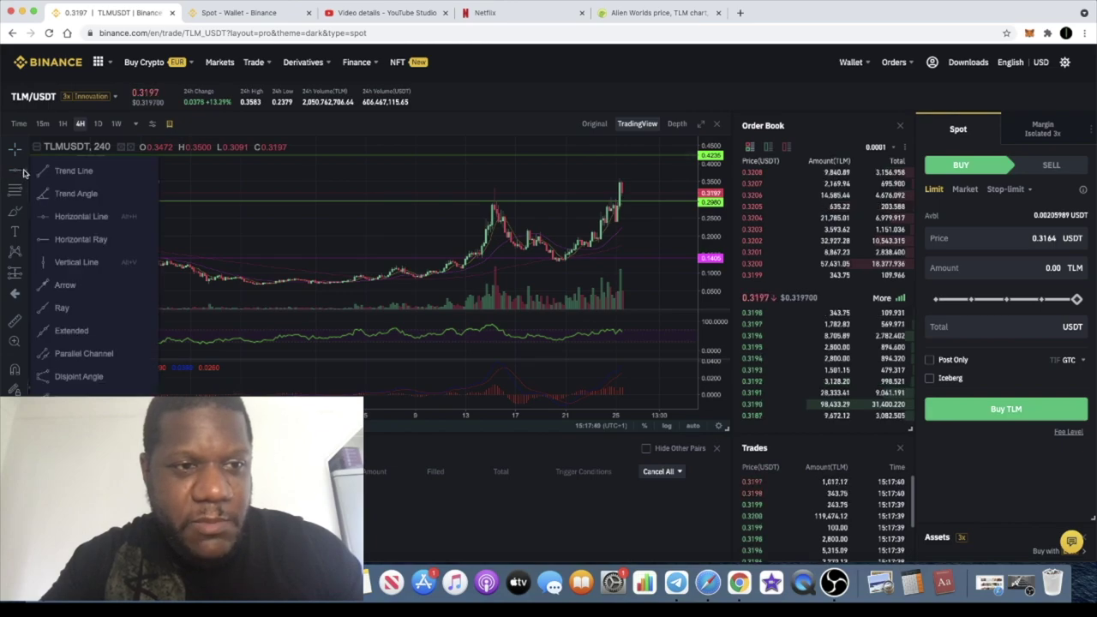
{"action": "left_click", "coordinate": [57, 176]}
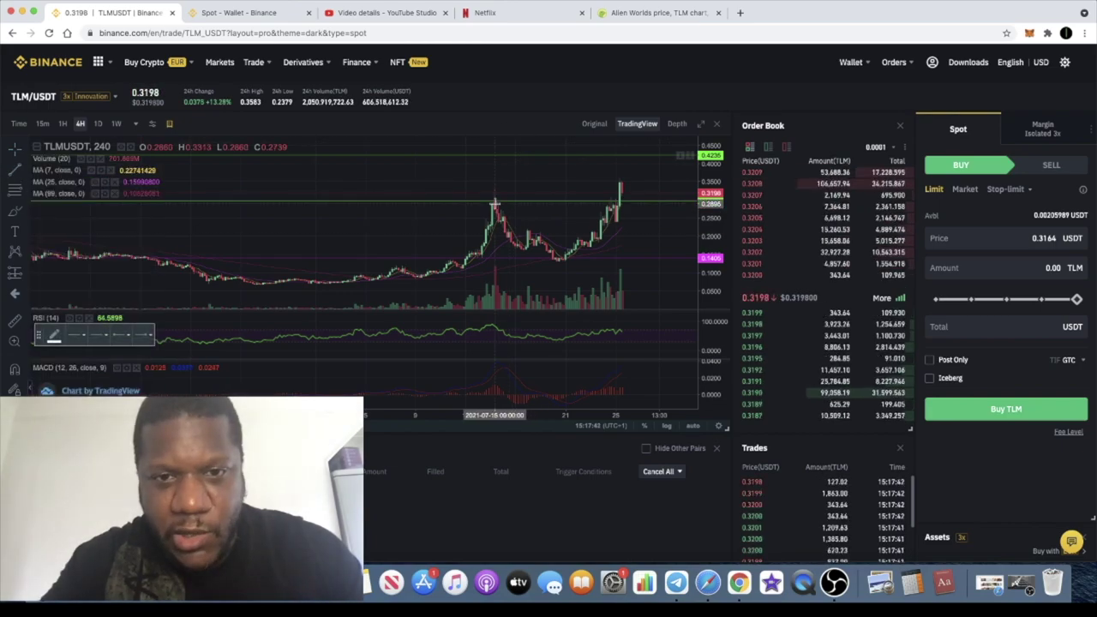
{"action": "left_click", "coordinate": [494, 199]}
{"action": "left_click", "coordinate": [530, 251]}
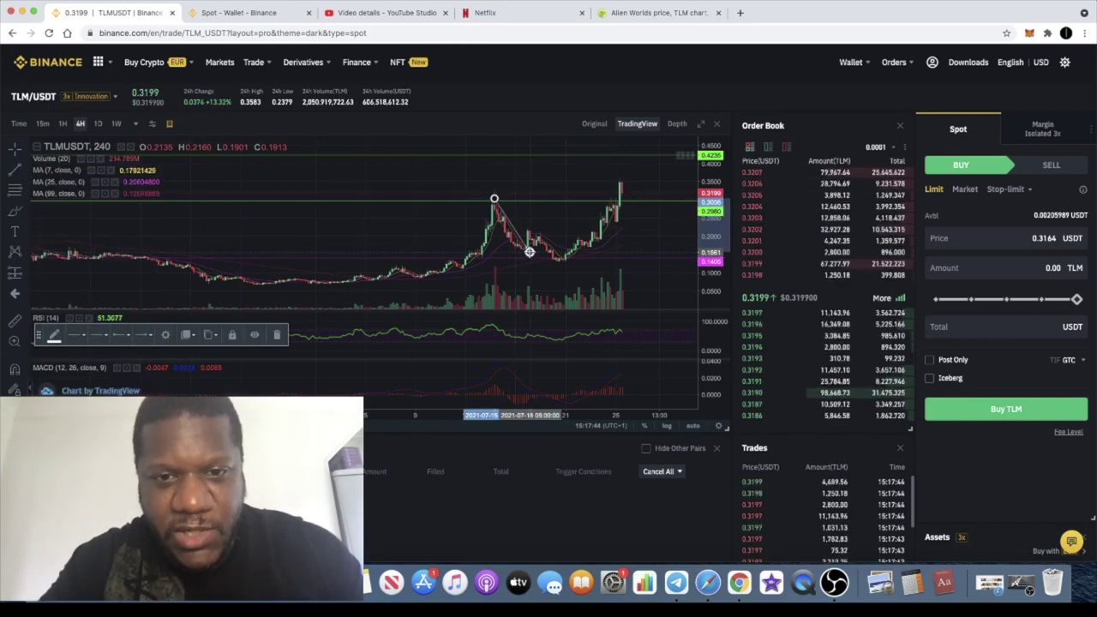
{"action": "left_click", "coordinate": [526, 176]}
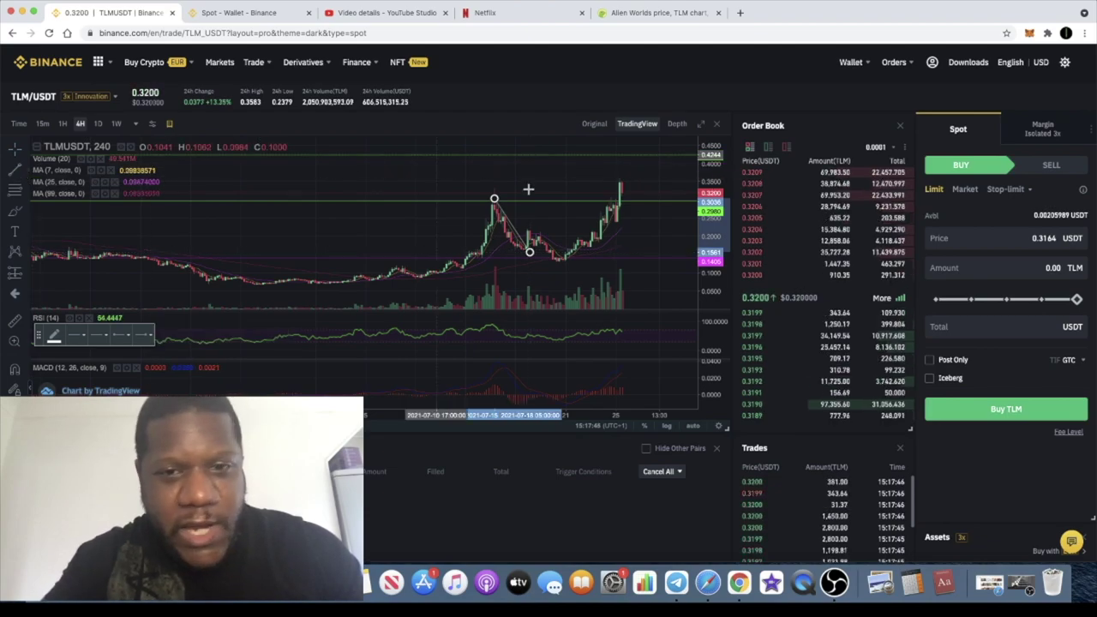
{"action": "left_click_drag", "start_coordinate": [492, 214], "coordinate": [523, 259]}
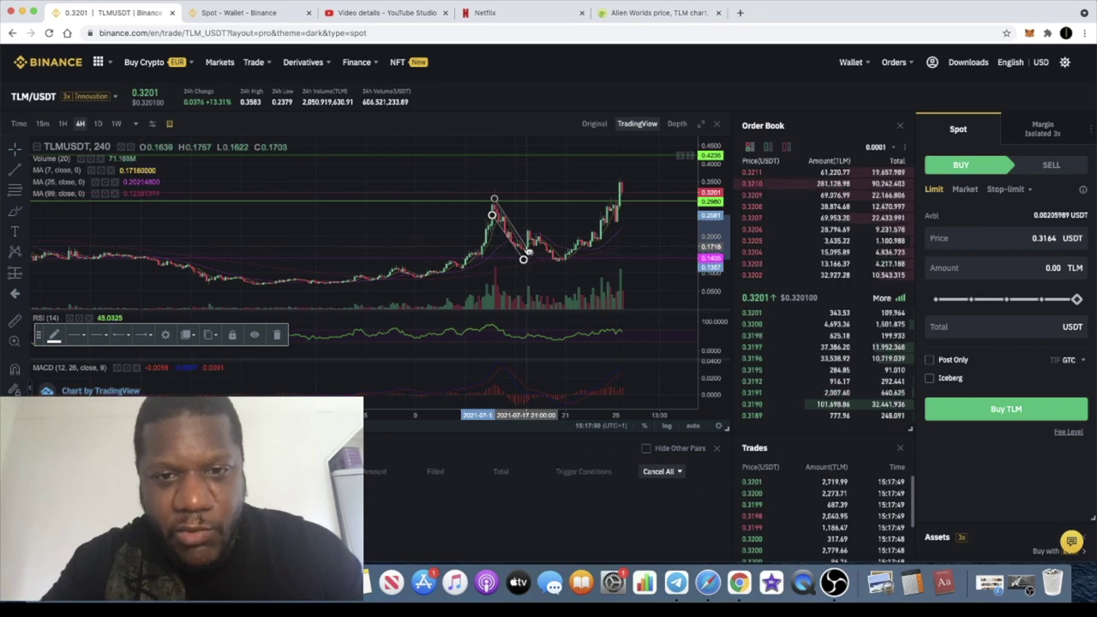
{"action": "scroll", "coordinate": [530, 235], "scroll_direction": "up", "scroll_amount": 5}
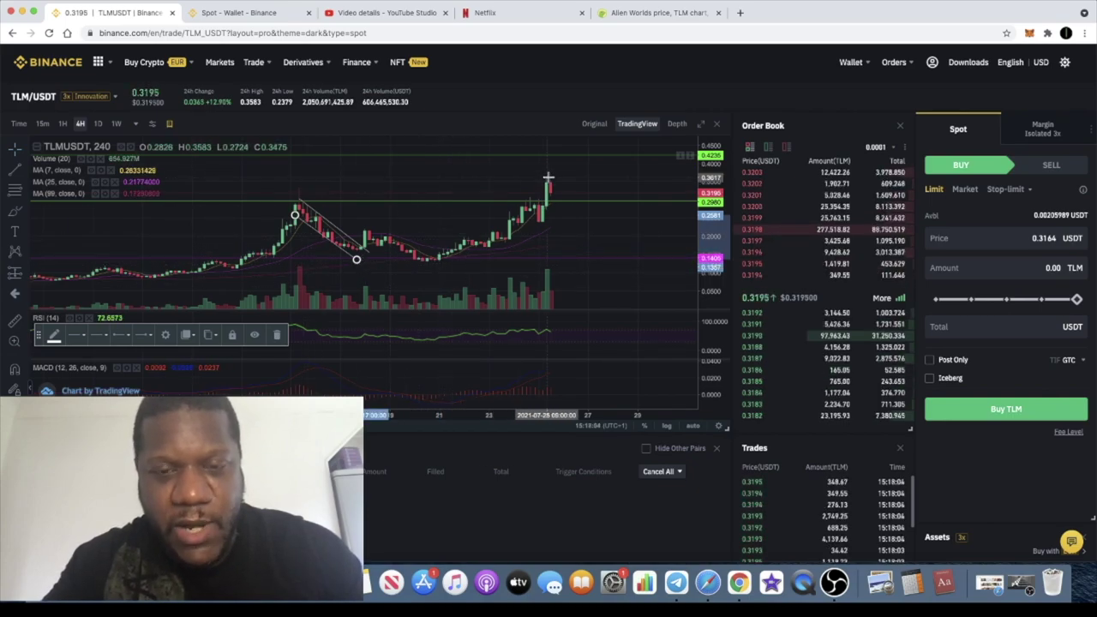
Zoom around the recent 4H pullback to fit the short downward trendline over it
{"action": "scroll", "coordinate": [549, 177], "scroll_direction": "down", "scroll_amount": 2}
{"action": "scroll", "coordinate": [548, 177], "scroll_direction": "up", "scroll_amount": 3}
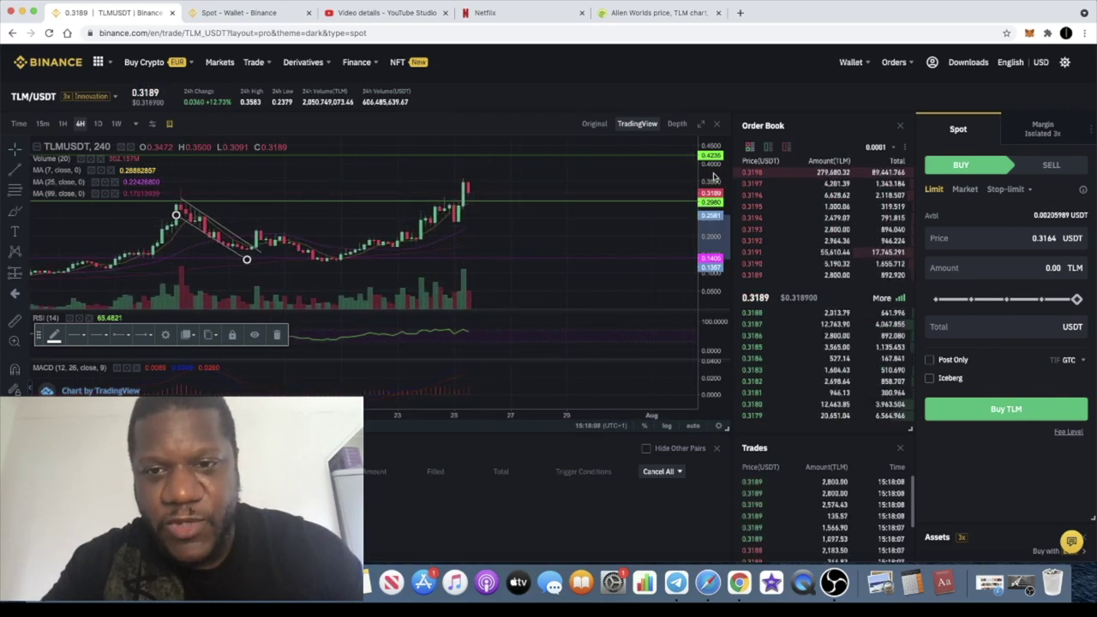
{"action": "scroll", "coordinate": [694, 287], "scroll_direction": "down", "scroll_amount": 2}
{"action": "scroll", "coordinate": [484, 271], "scroll_direction": "down", "scroll_amount": 2}
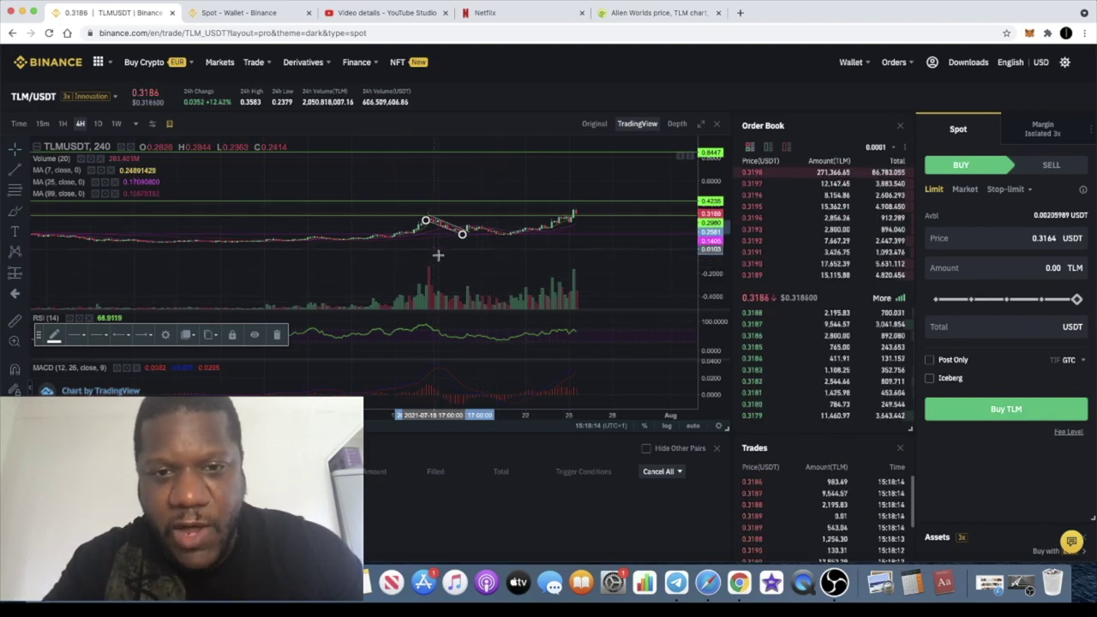
{"action": "scroll", "coordinate": [532, 225], "scroll_direction": "up", "scroll_amount": 3}
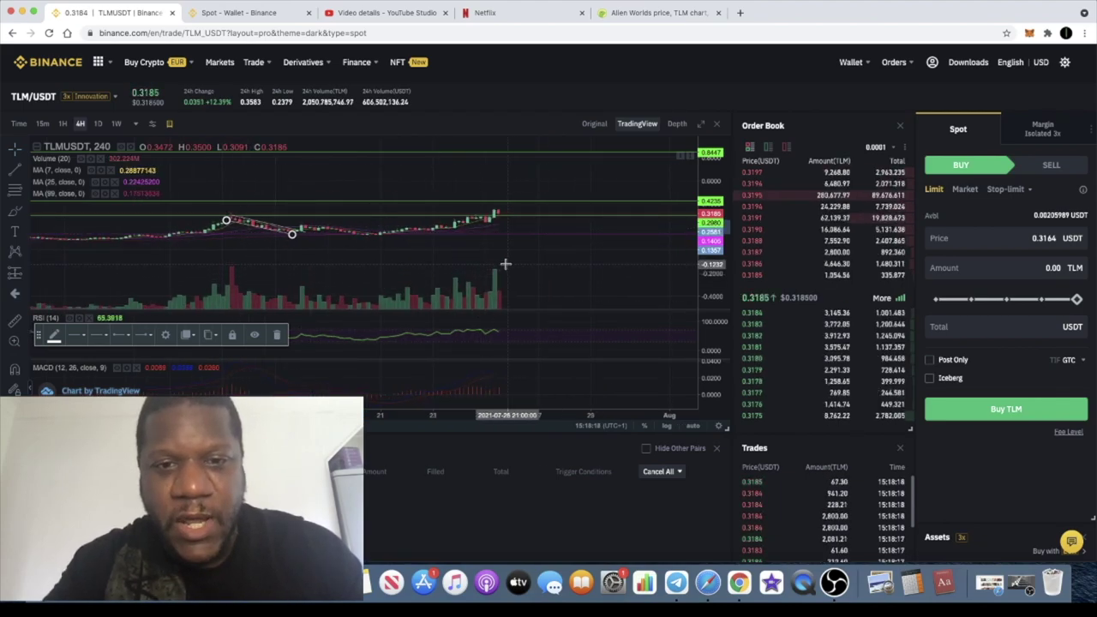
{"action": "scroll", "coordinate": [506, 264], "scroll_direction": "up", "scroll_amount": 1}
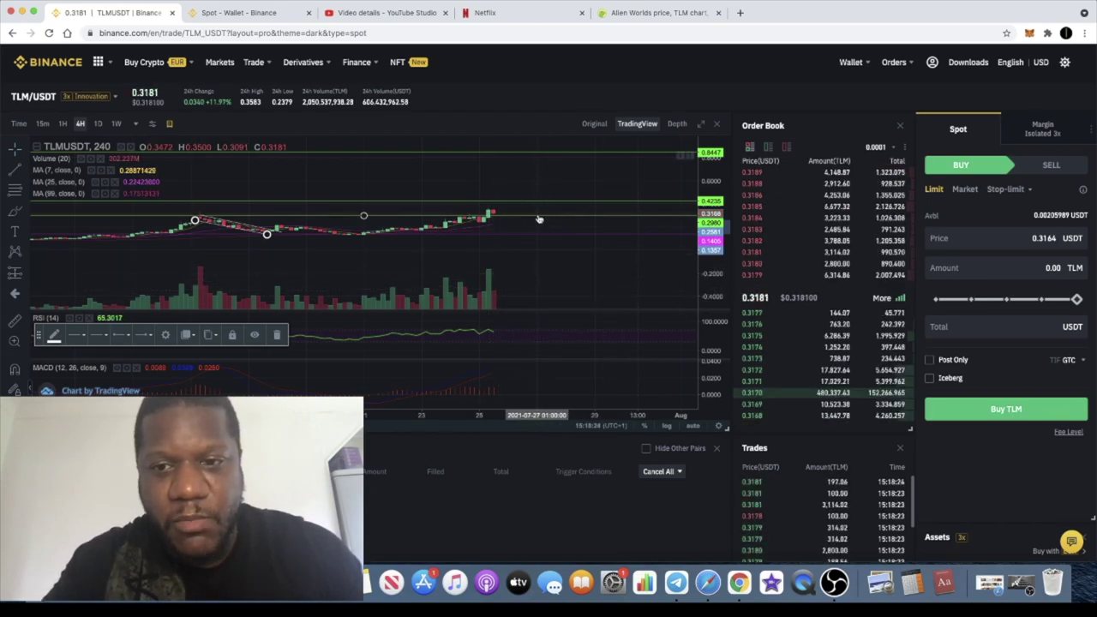
{"action": "scroll", "coordinate": [544, 175], "scroll_direction": "down", "scroll_amount": 5}
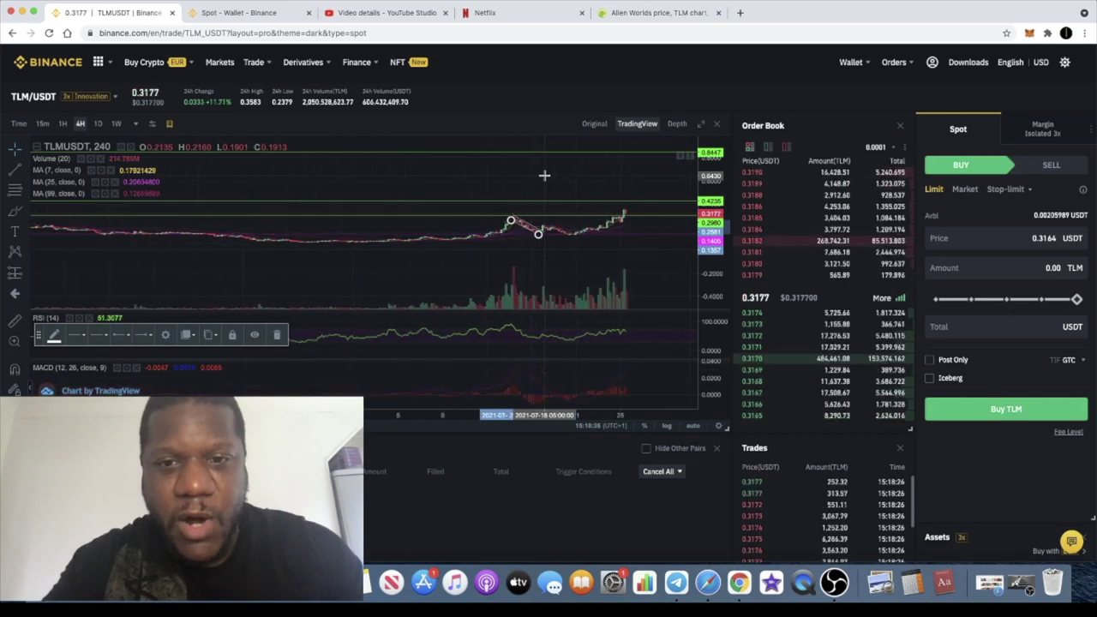
{"action": "scroll", "coordinate": [544, 175], "scroll_direction": "up", "scroll_amount": 5}
Deselect the trendline, widen the price scale, and zoom out to the full price history
{"action": "left_click", "coordinate": [546, 176]}
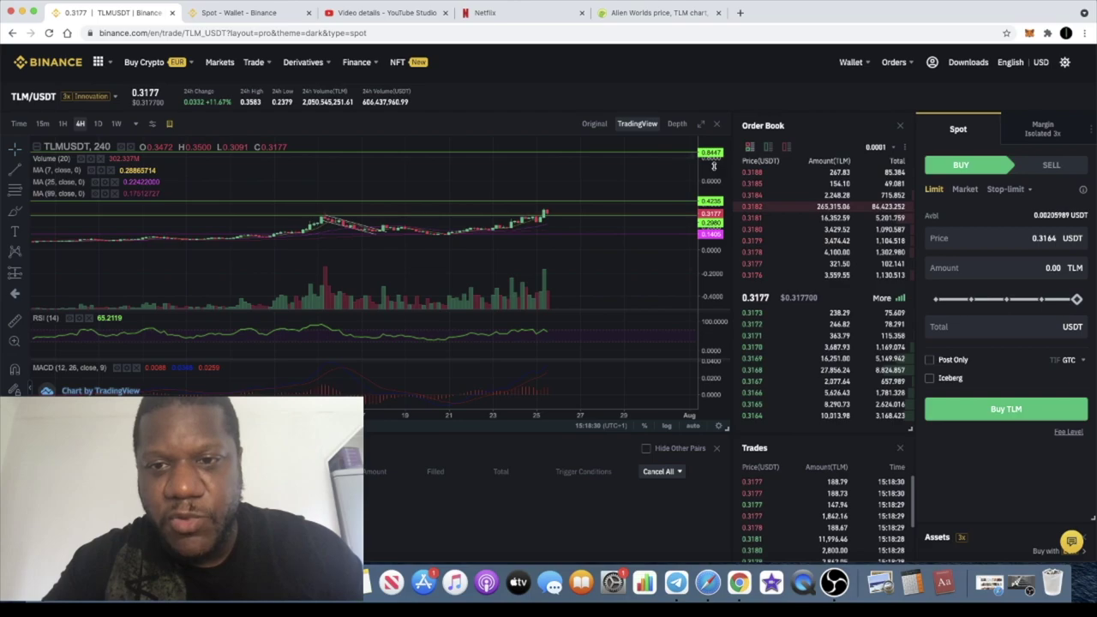
{"action": "left_click_drag", "start_coordinate": [712, 165], "coordinate": [605, 210]}
{"action": "scroll", "coordinate": [541, 210], "scroll_direction": "down", "scroll_amount": 5}
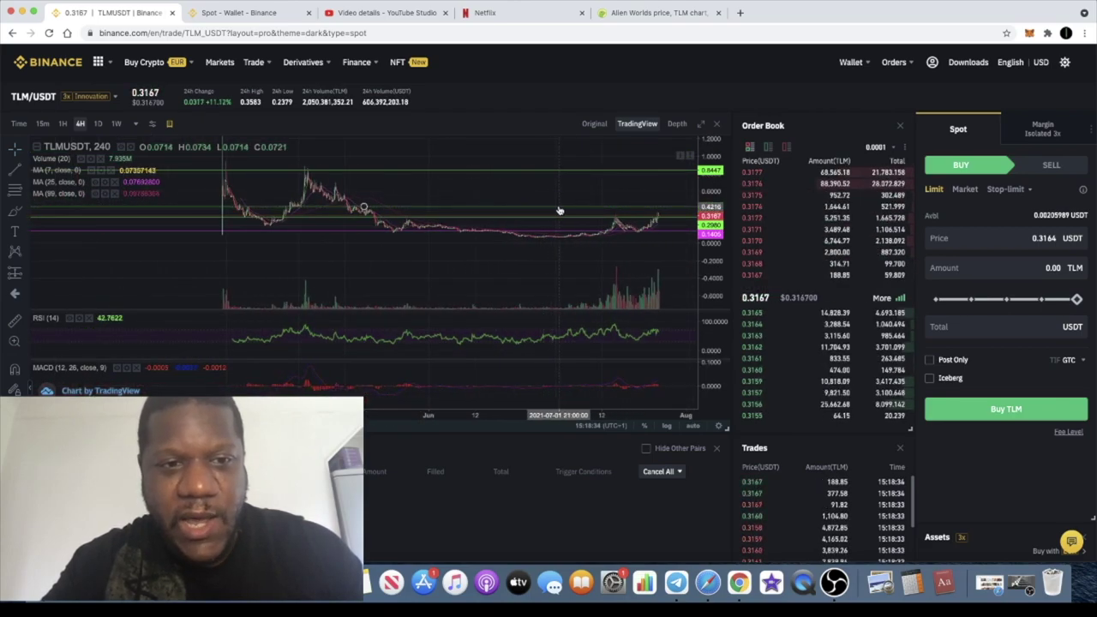
Zoom in on the last few weeks of 4H candles around the trendline breakout
{"action": "scroll", "coordinate": [557, 210], "scroll_direction": "up", "scroll_amount": 5}
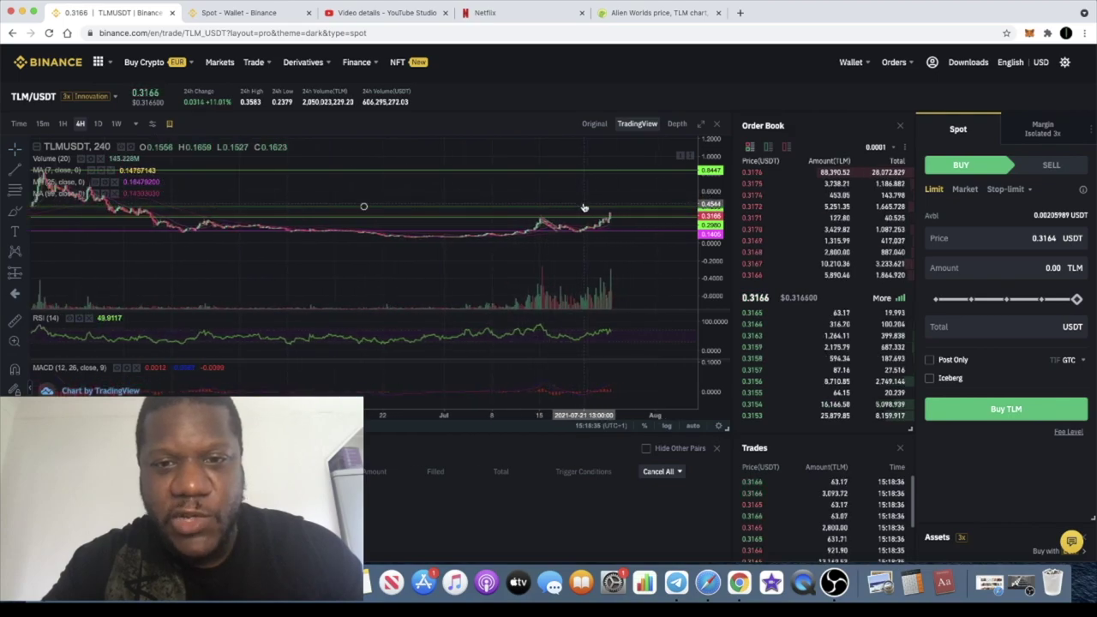
{"action": "scroll", "coordinate": [668, 257], "scroll_direction": "up", "scroll_amount": 4}
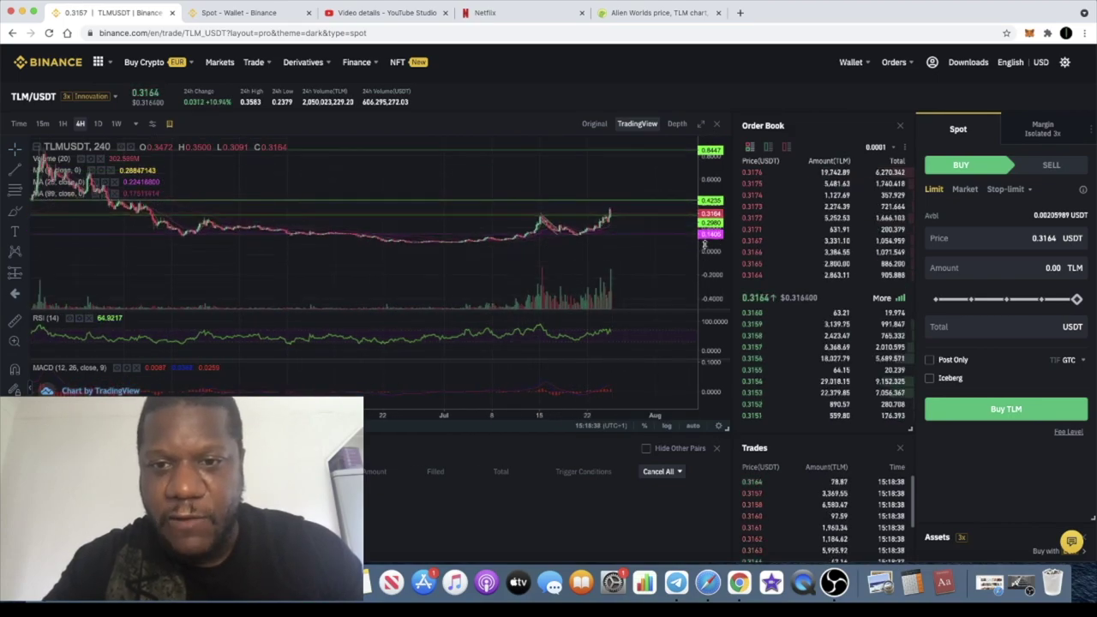
{"action": "scroll", "coordinate": [603, 223], "scroll_direction": "up", "scroll_amount": 1}
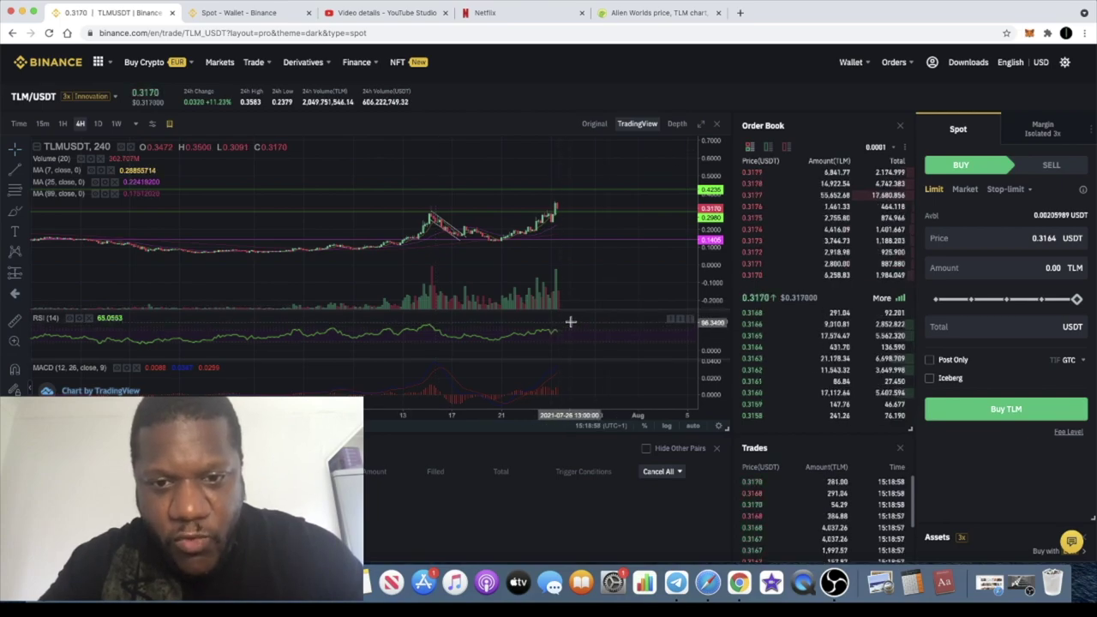
Maximize and zoom the 4H MACD pane, restore all panes, then switch to 1D candles
{"action": "scroll", "coordinate": [579, 321], "scroll_direction": "down", "scroll_amount": 3}
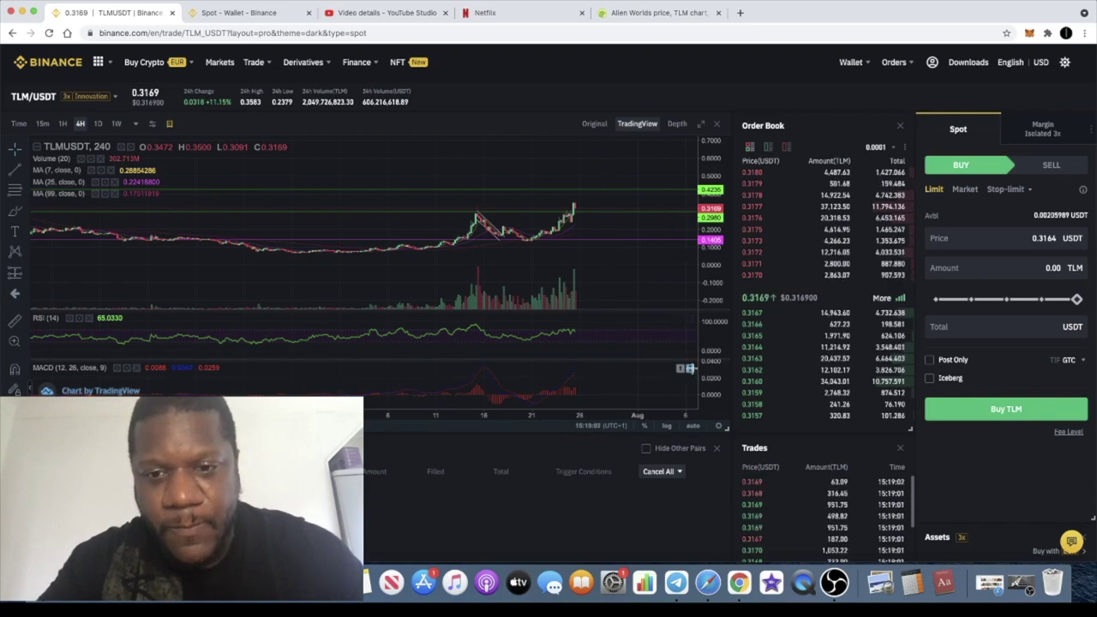
{"action": "left_click", "coordinate": [687, 365]}
{"action": "scroll", "coordinate": [587, 281], "scroll_direction": "up", "scroll_amount": 5}
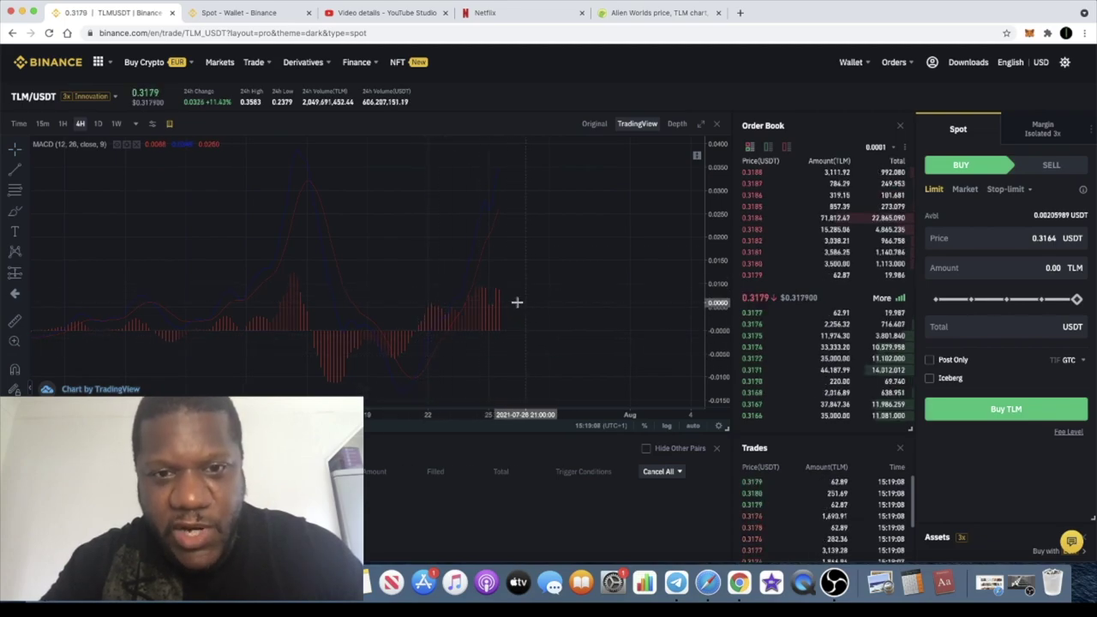
{"action": "left_click", "coordinate": [694, 151]}
{"action": "scroll", "coordinate": [546, 241], "scroll_direction": "up", "scroll_amount": 5}
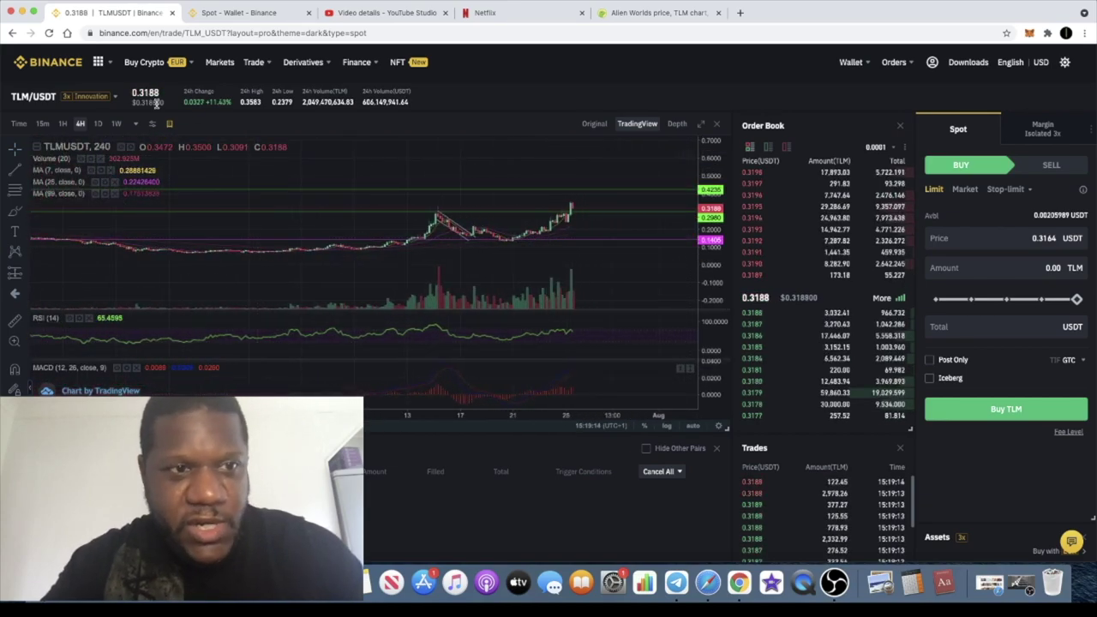
{"action": "left_click", "coordinate": [98, 123]}
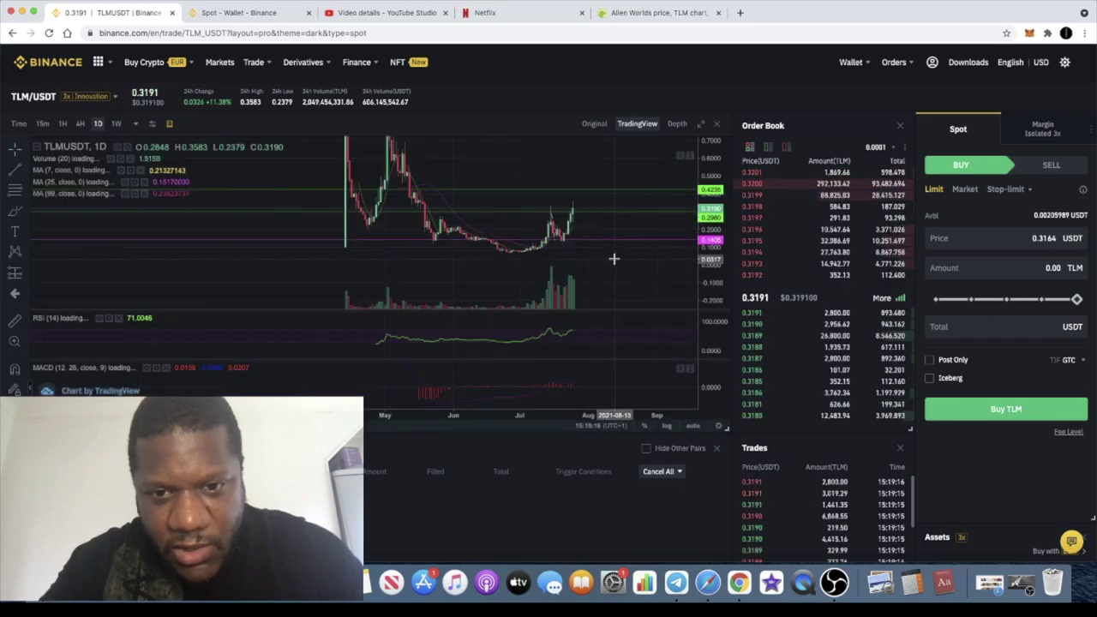
Zoom the daily TLM/USDT candles in and out, then maximize the daily MACD pane
{"action": "scroll", "coordinate": [579, 325], "scroll_direction": "up", "scroll_amount": 5}
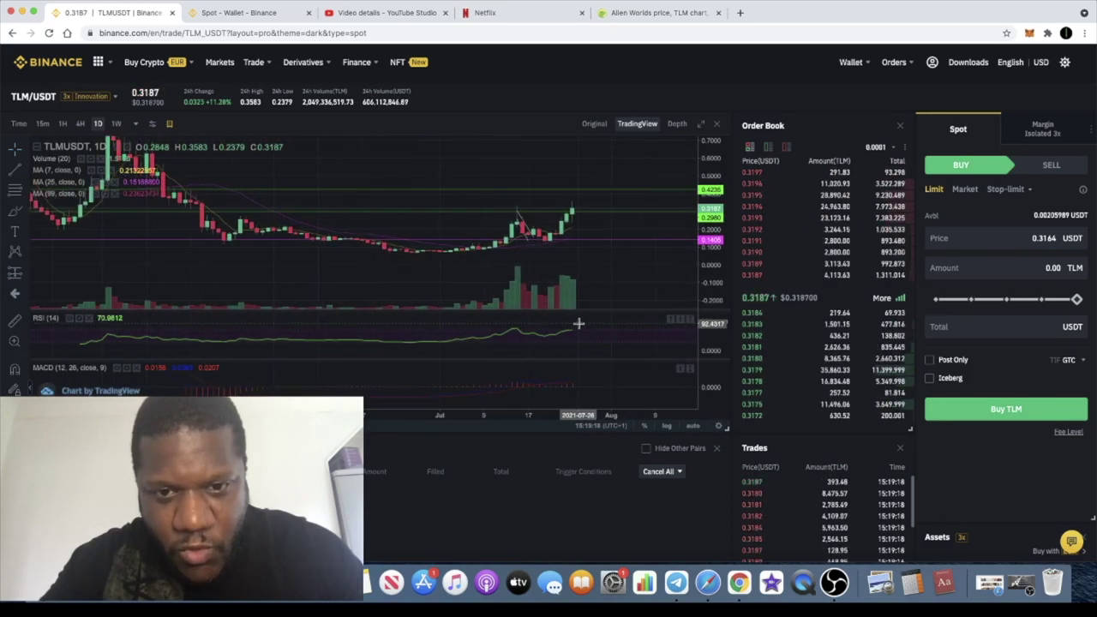
{"action": "scroll", "coordinate": [579, 325], "scroll_direction": "down", "scroll_amount": 4}
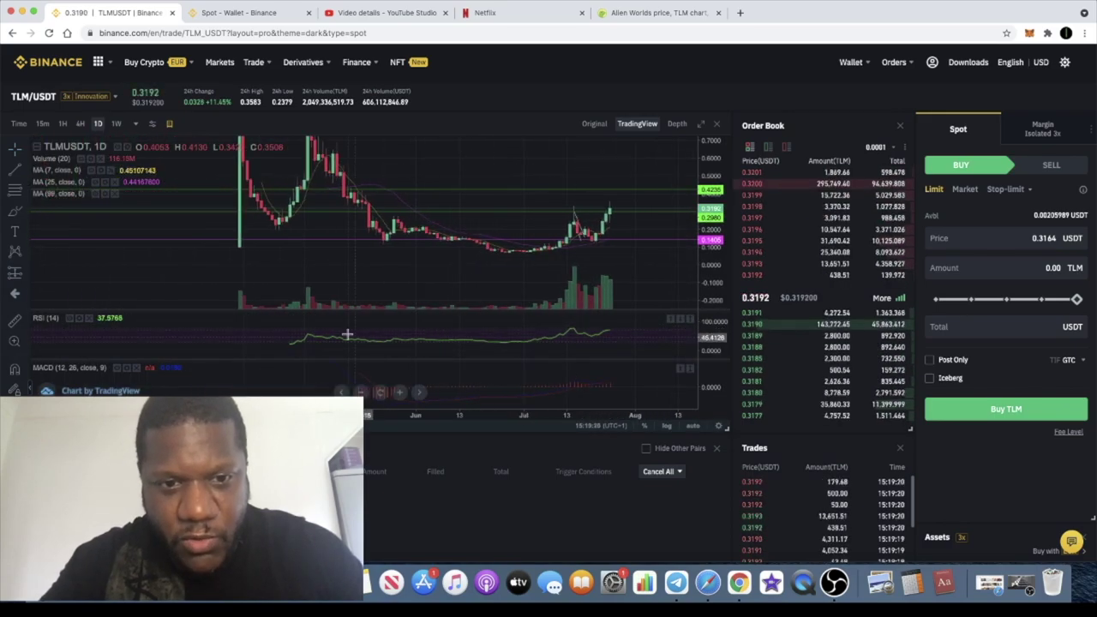
{"action": "scroll", "coordinate": [618, 306], "scroll_direction": "up", "scroll_amount": 3}
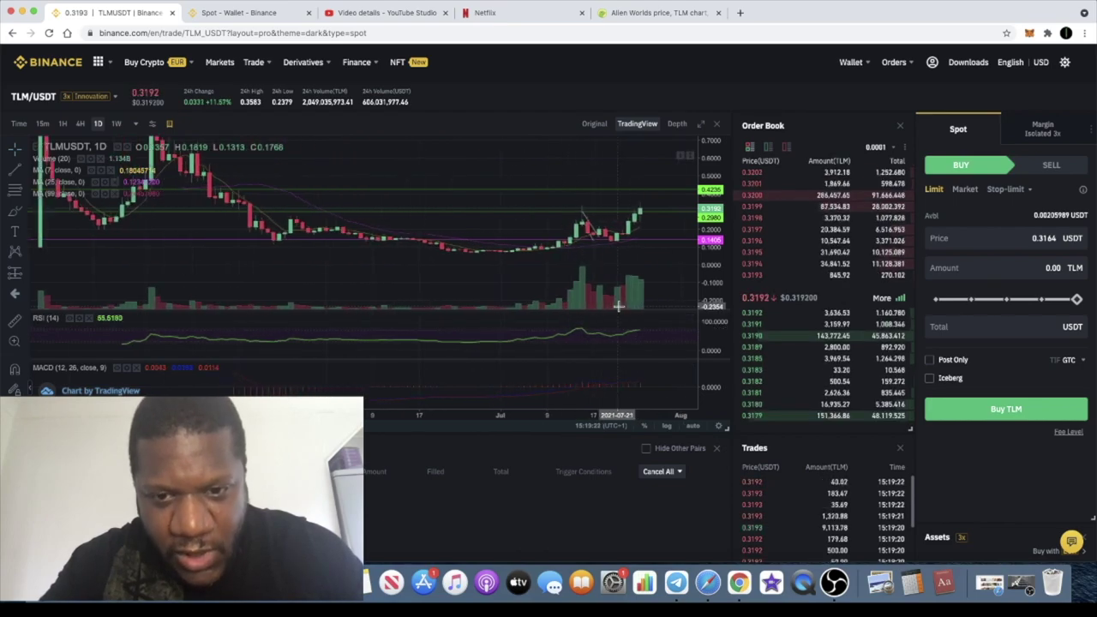
{"action": "scroll", "coordinate": [605, 336], "scroll_direction": "up", "scroll_amount": 3}
{"action": "scroll", "coordinate": [568, 386], "scroll_direction": "down", "scroll_amount": 4}
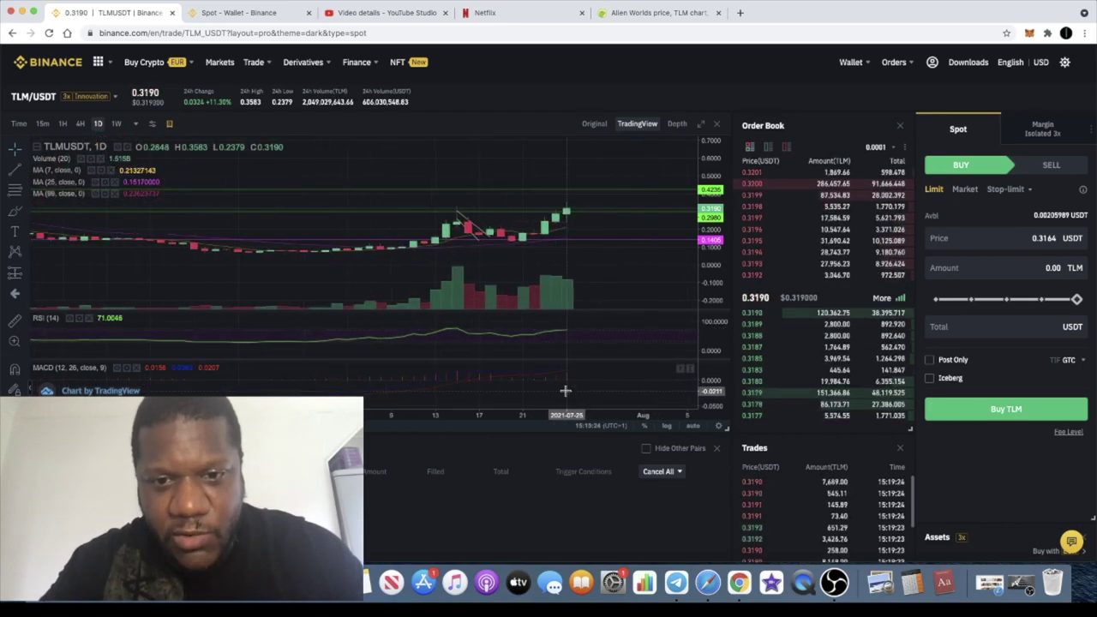
{"action": "left_click", "coordinate": [689, 370]}
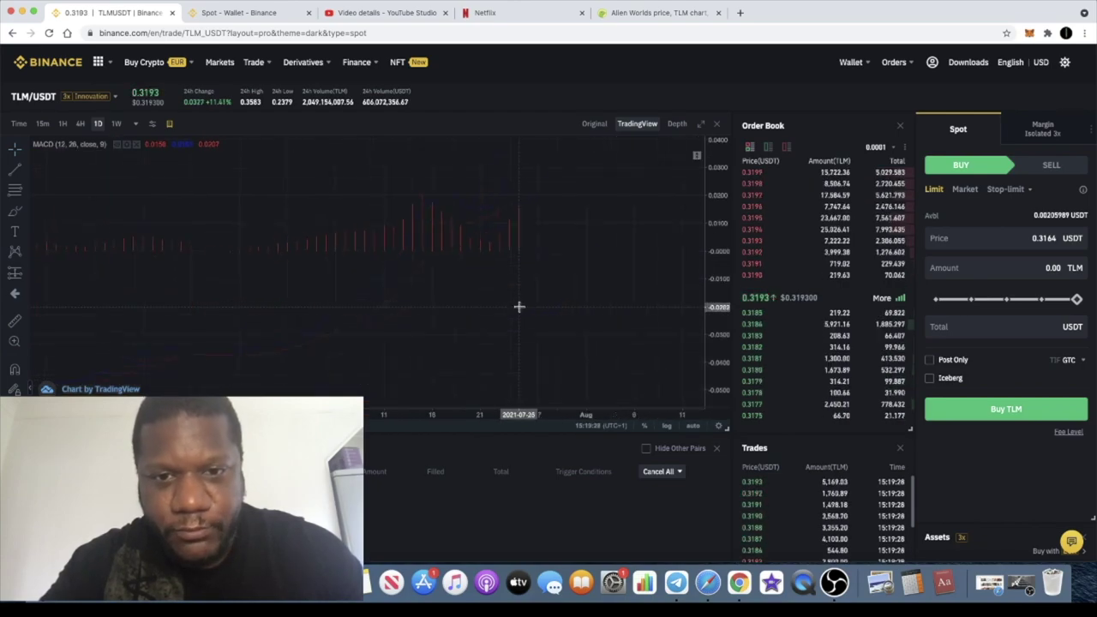
Raise the daily MACD line's opacity in its Style settings, then restore the full multi-pane chart
{"action": "scroll", "coordinate": [248, 176], "scroll_direction": "up", "scroll_amount": 2}
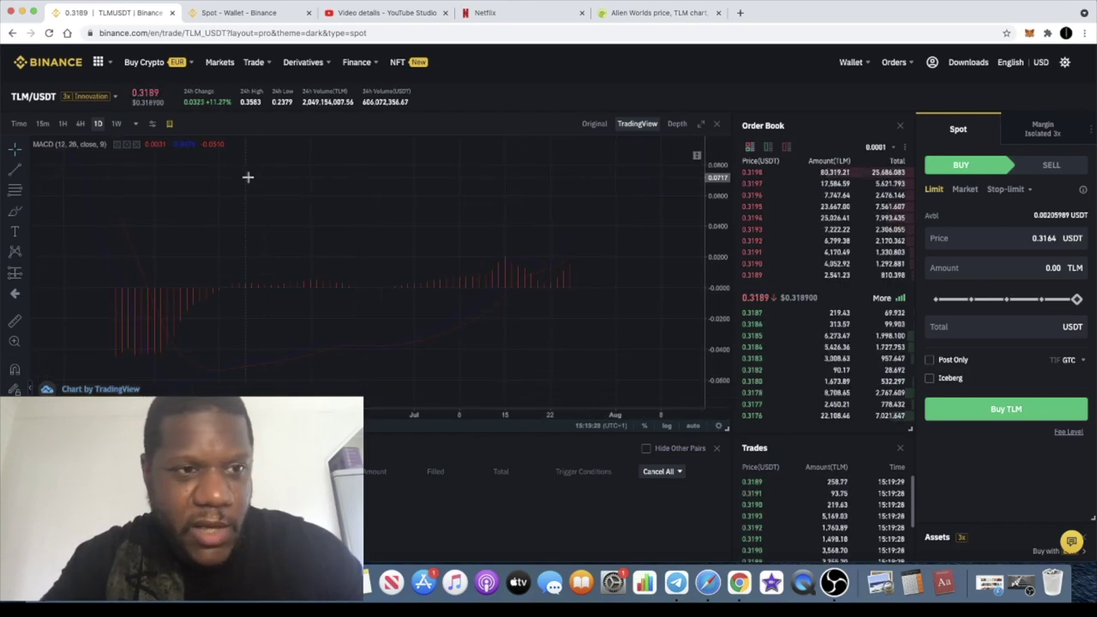
{"action": "left_click", "coordinate": [126, 145]}
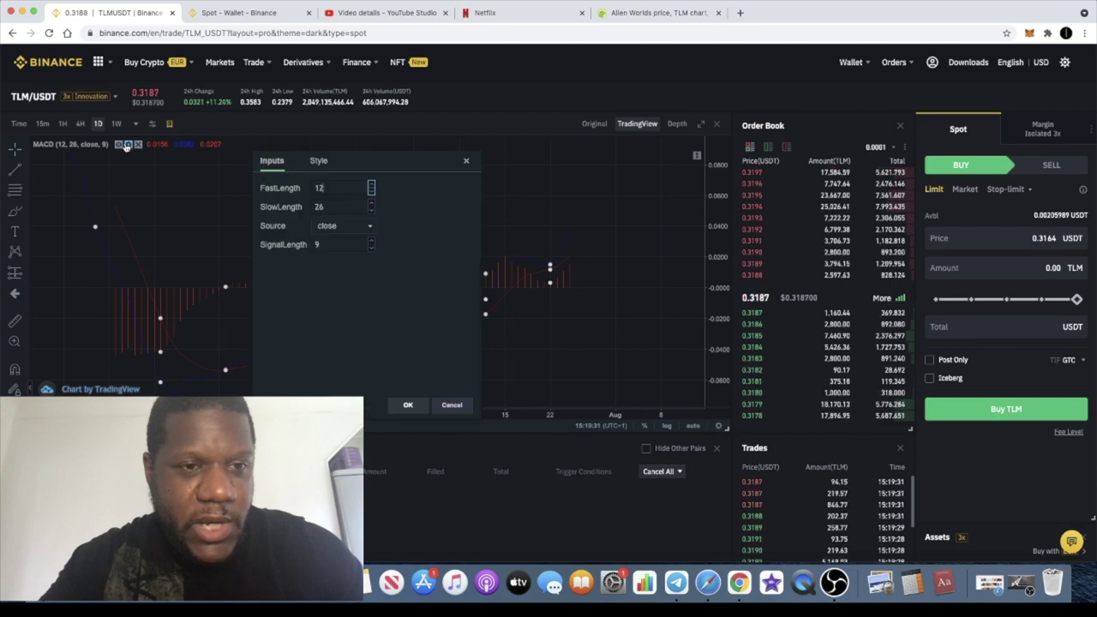
{"action": "left_click", "coordinate": [318, 165]}
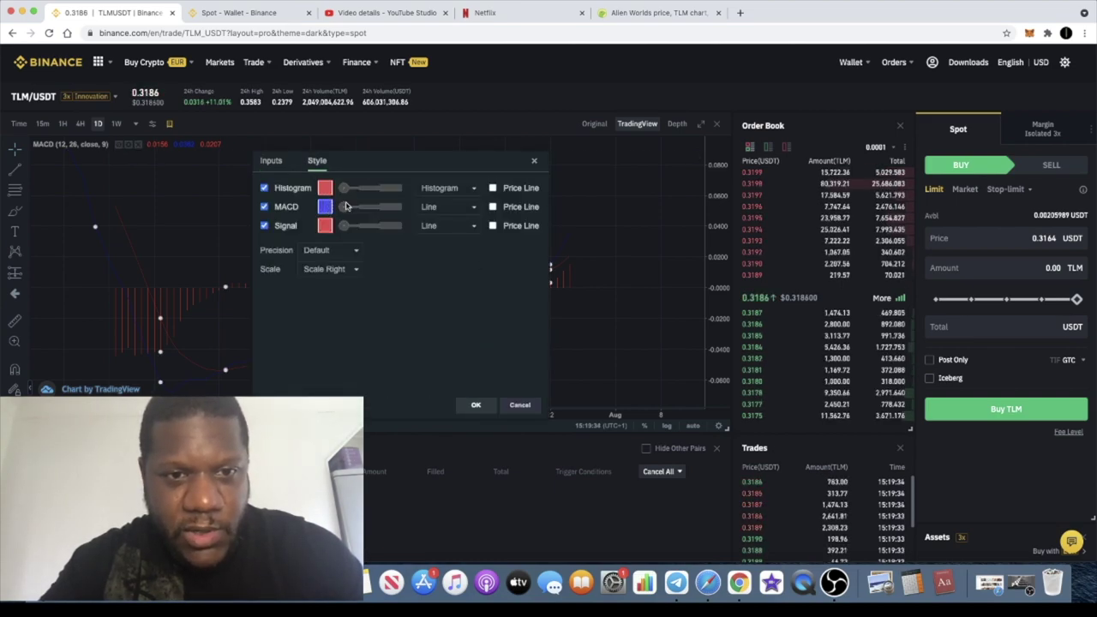
{"action": "left_click_drag", "start_coordinate": [345, 207], "coordinate": [382, 206]}
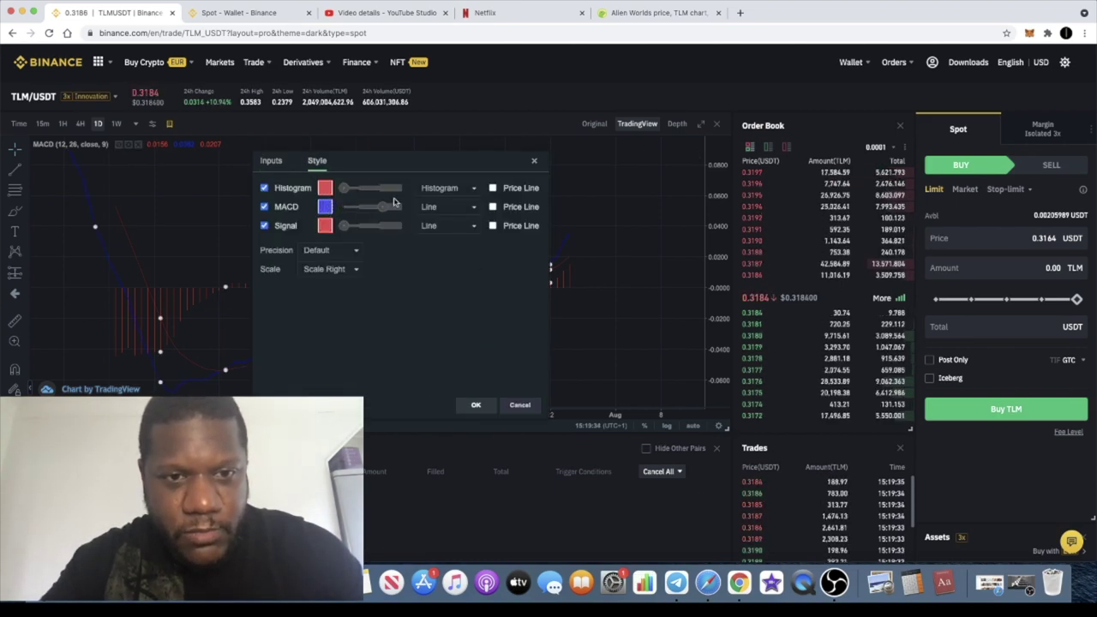
{"action": "left_click", "coordinate": [476, 405]}
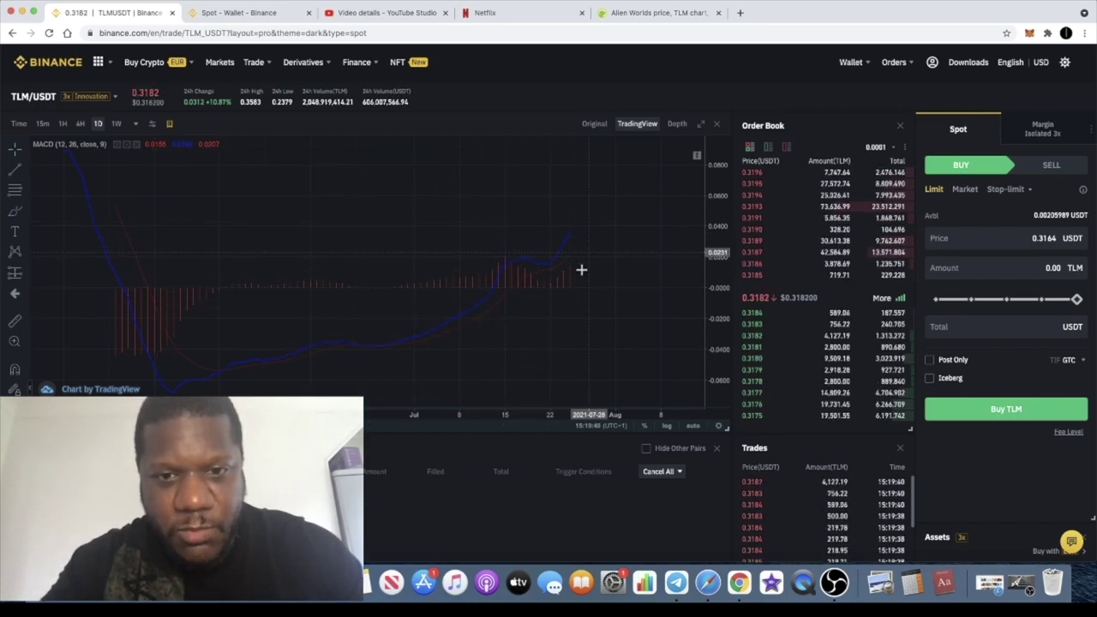
{"action": "scroll", "coordinate": [566, 283], "scroll_direction": "down", "scroll_amount": 1}
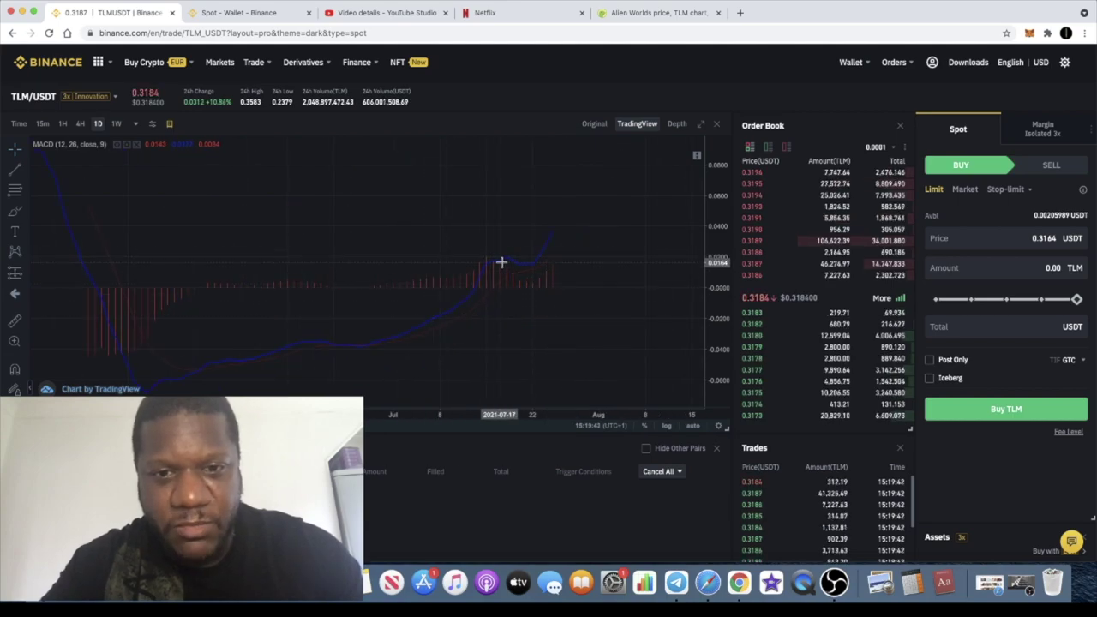
{"action": "left_click", "coordinate": [697, 155]}
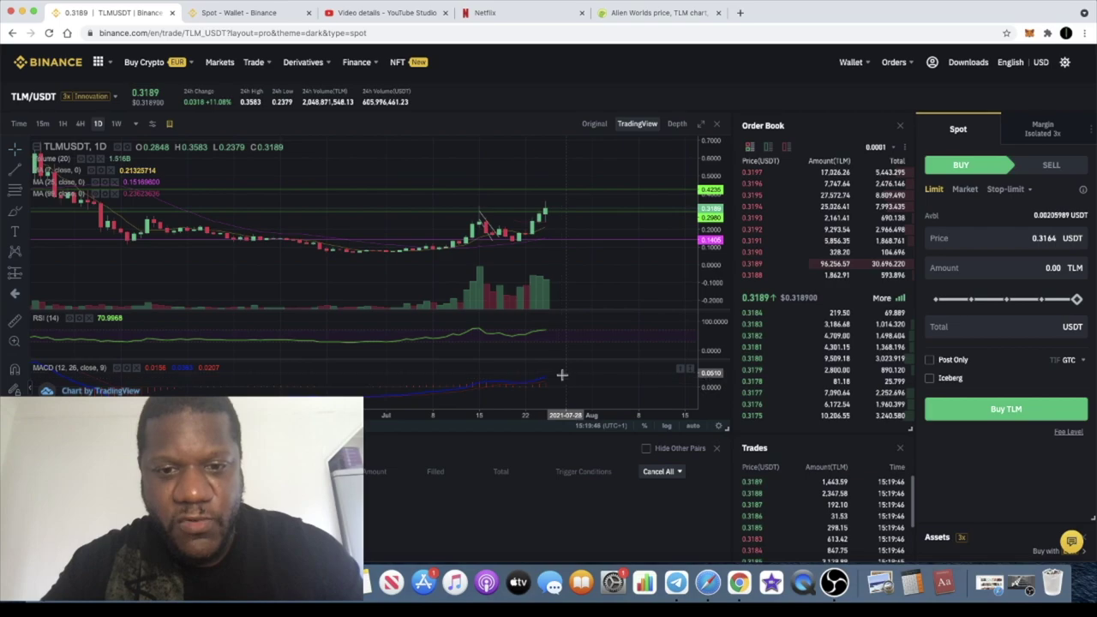
Zoom the daily TLM/USDT chart in and out to show full history with 0.8447 and 0.4235 resistance lines
{"action": "scroll", "coordinate": [550, 384], "scroll_direction": "down", "scroll_amount": 5}
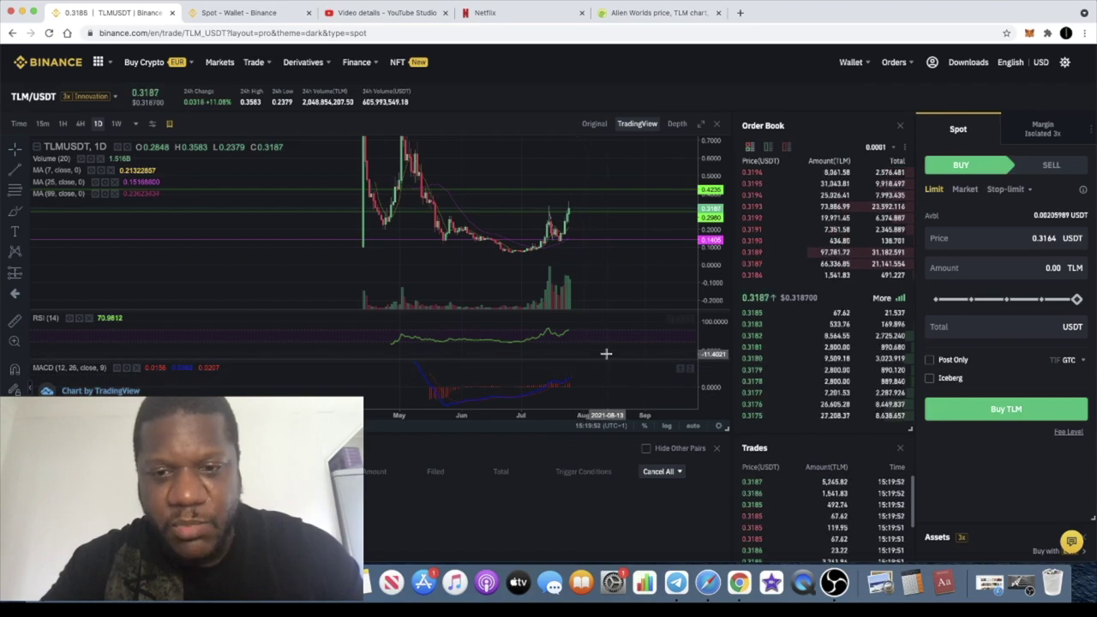
{"action": "scroll", "coordinate": [600, 360], "scroll_direction": "up", "scroll_amount": 5}
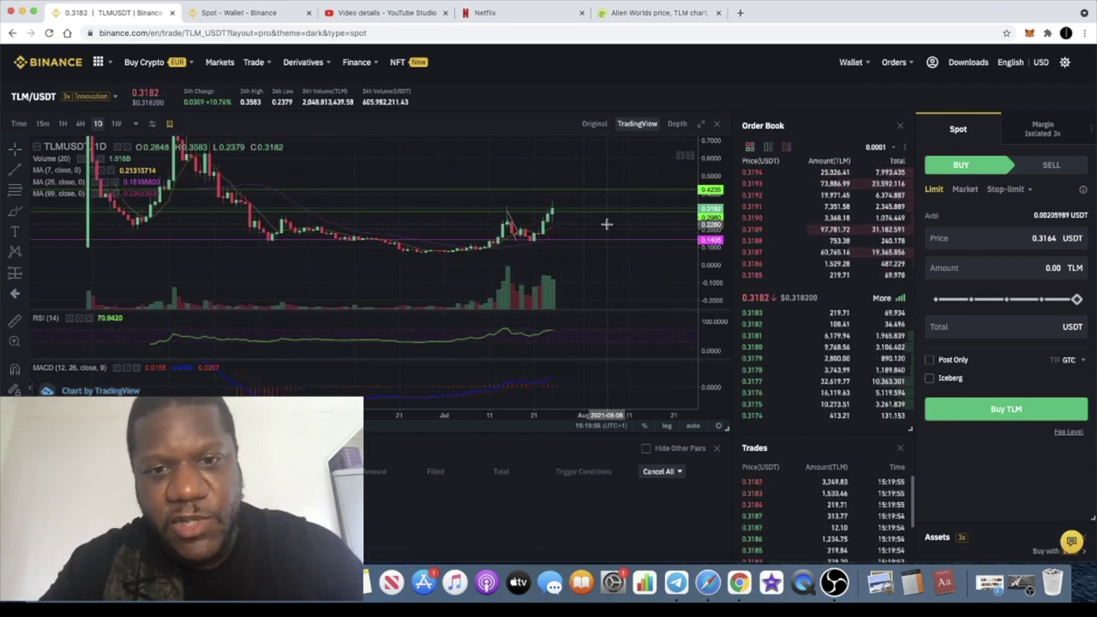
{"action": "scroll", "coordinate": [605, 224], "scroll_direction": "up", "scroll_amount": 3}
{"action": "scroll", "coordinate": [605, 224], "scroll_direction": "up", "scroll_amount": 2}
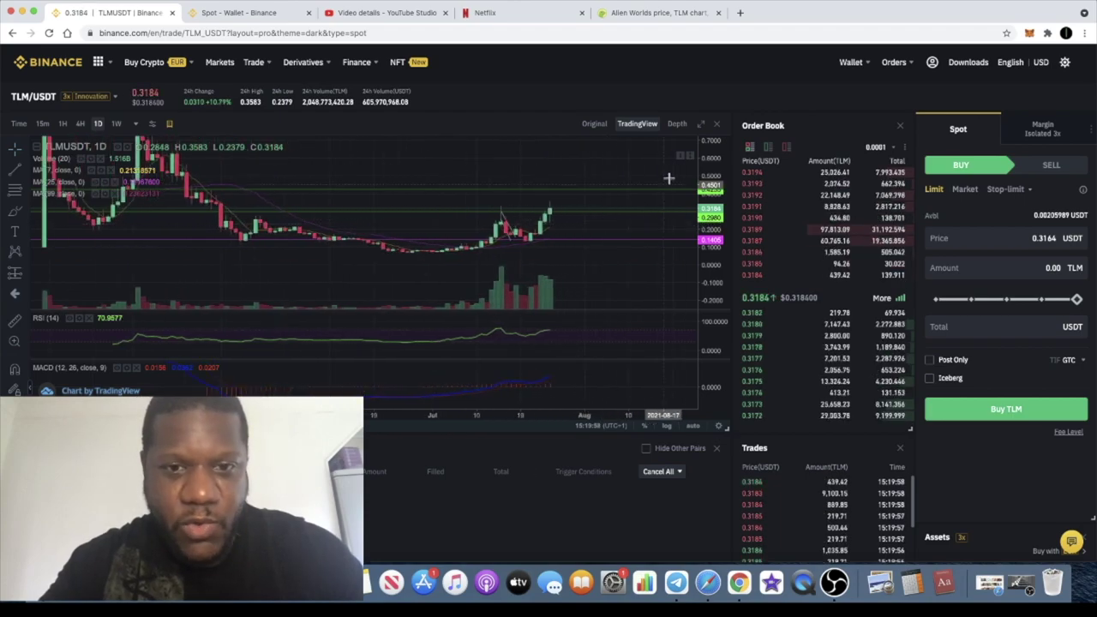
{"action": "scroll", "coordinate": [599, 249], "scroll_direction": "down", "scroll_amount": 5}
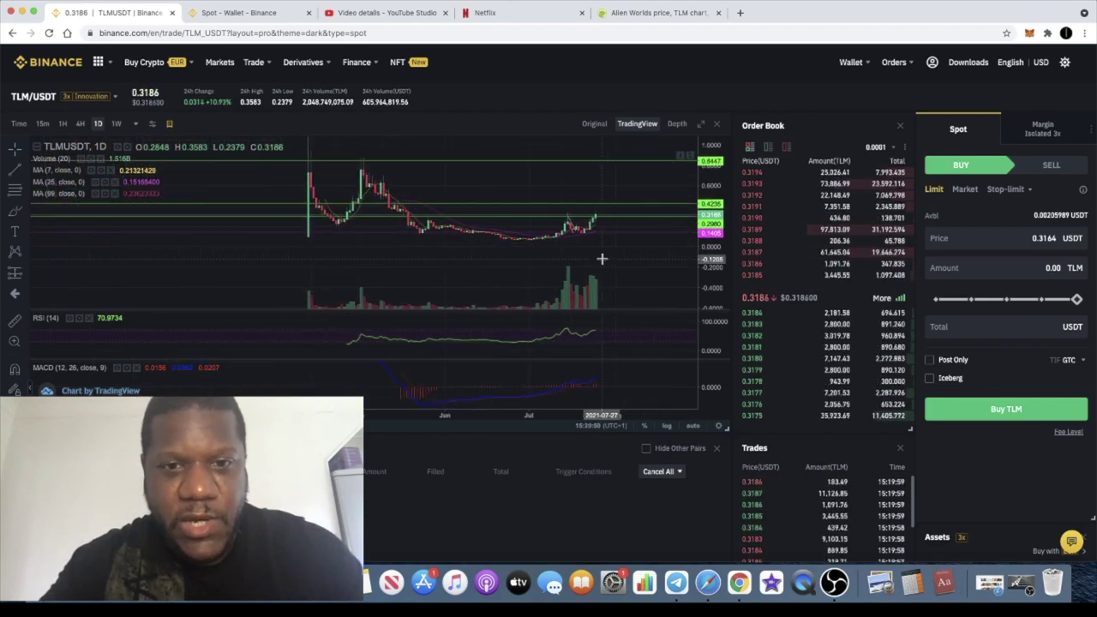